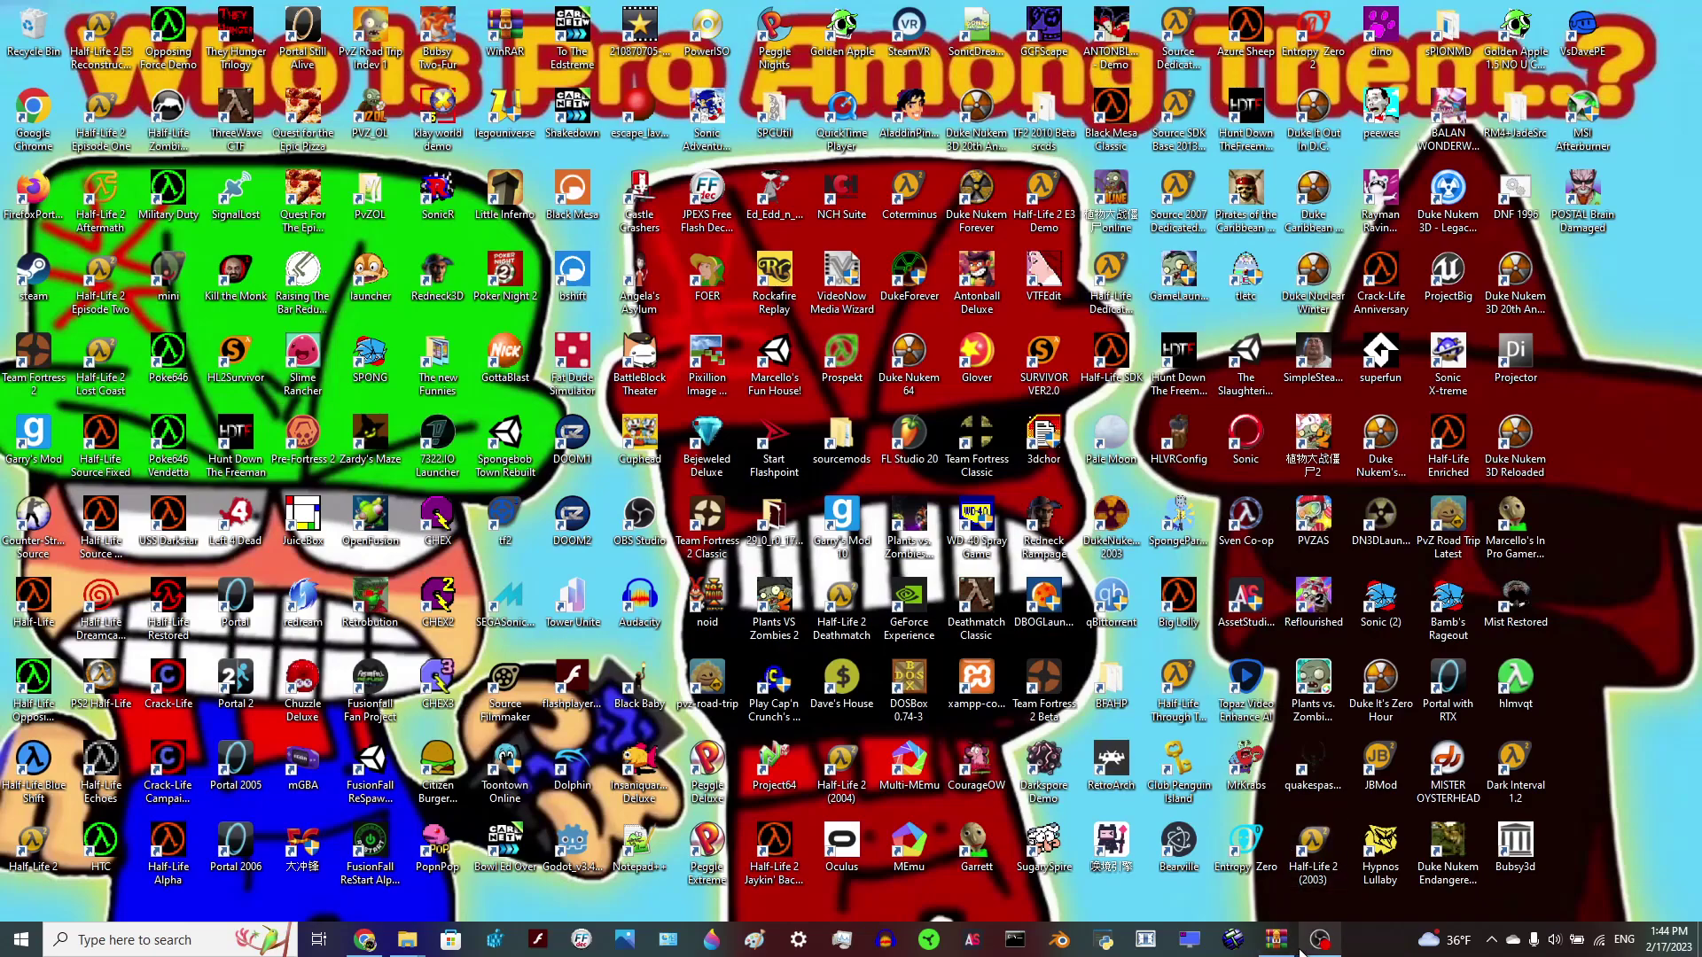
mouse_move(1314, 938)
left_click(1305, 877)
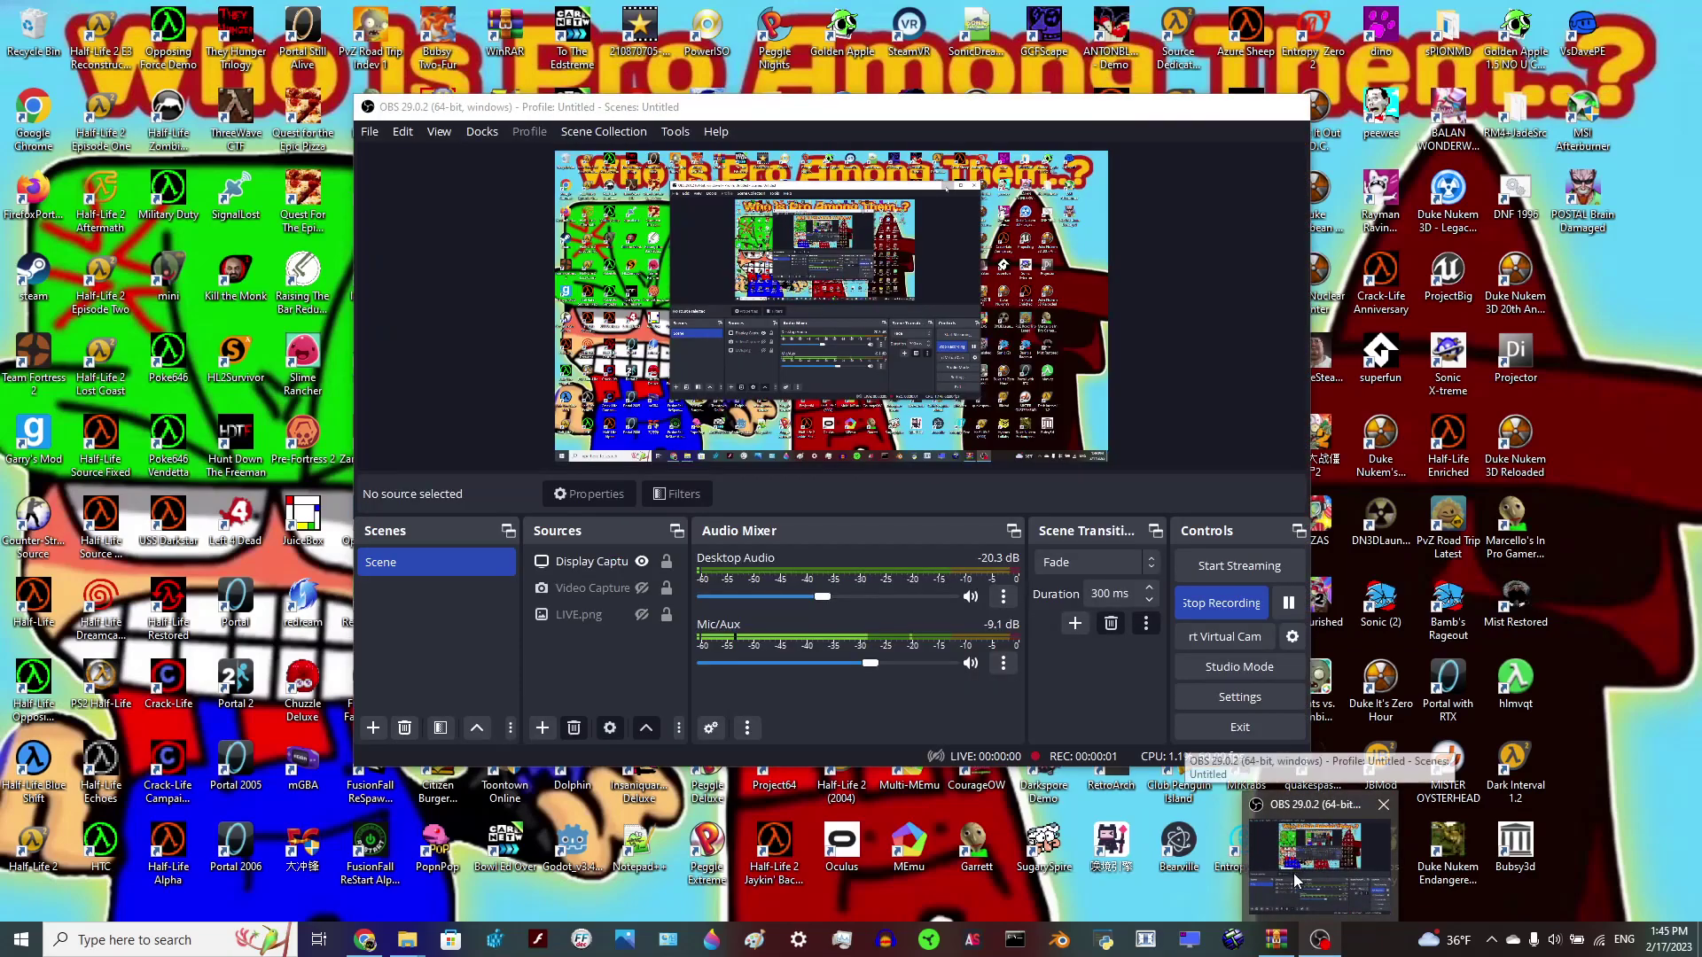
left_click(1295, 875)
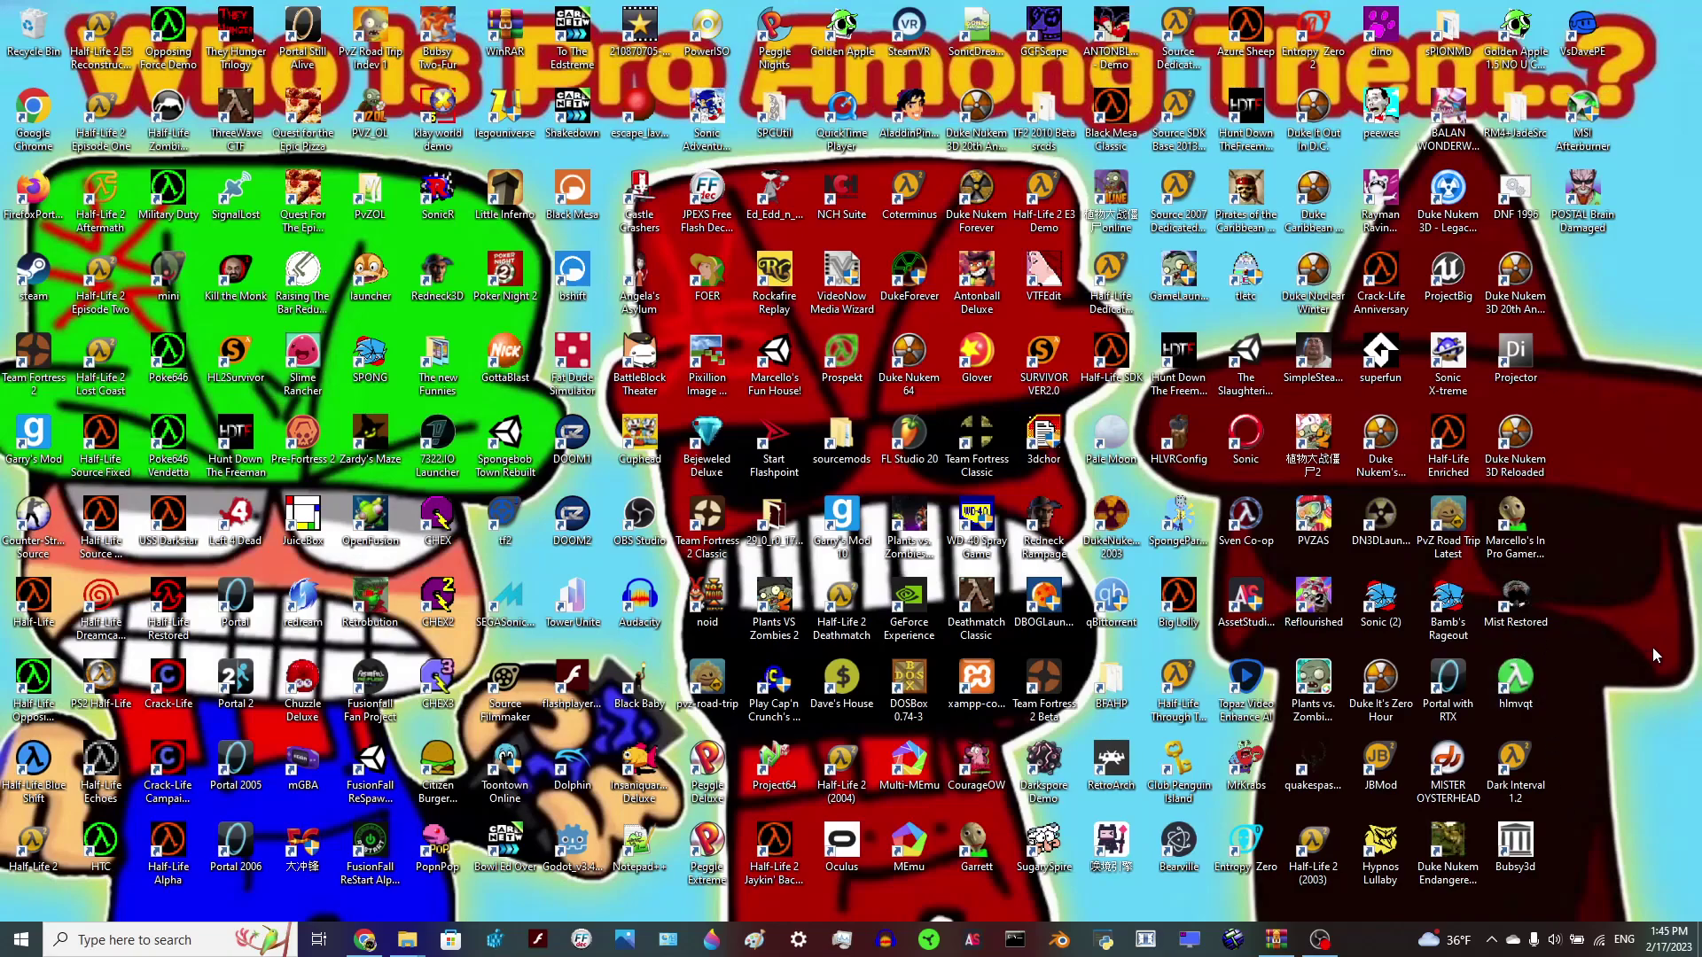
left_click_drag(1688, 636, 1030, 652)
Step: Try running loader.swf from the D:\TomarLand\Jiggliami folder, dismiss all ActionScript errors and close Flash Player
mouse_move(405, 926)
left_click(479, 864)
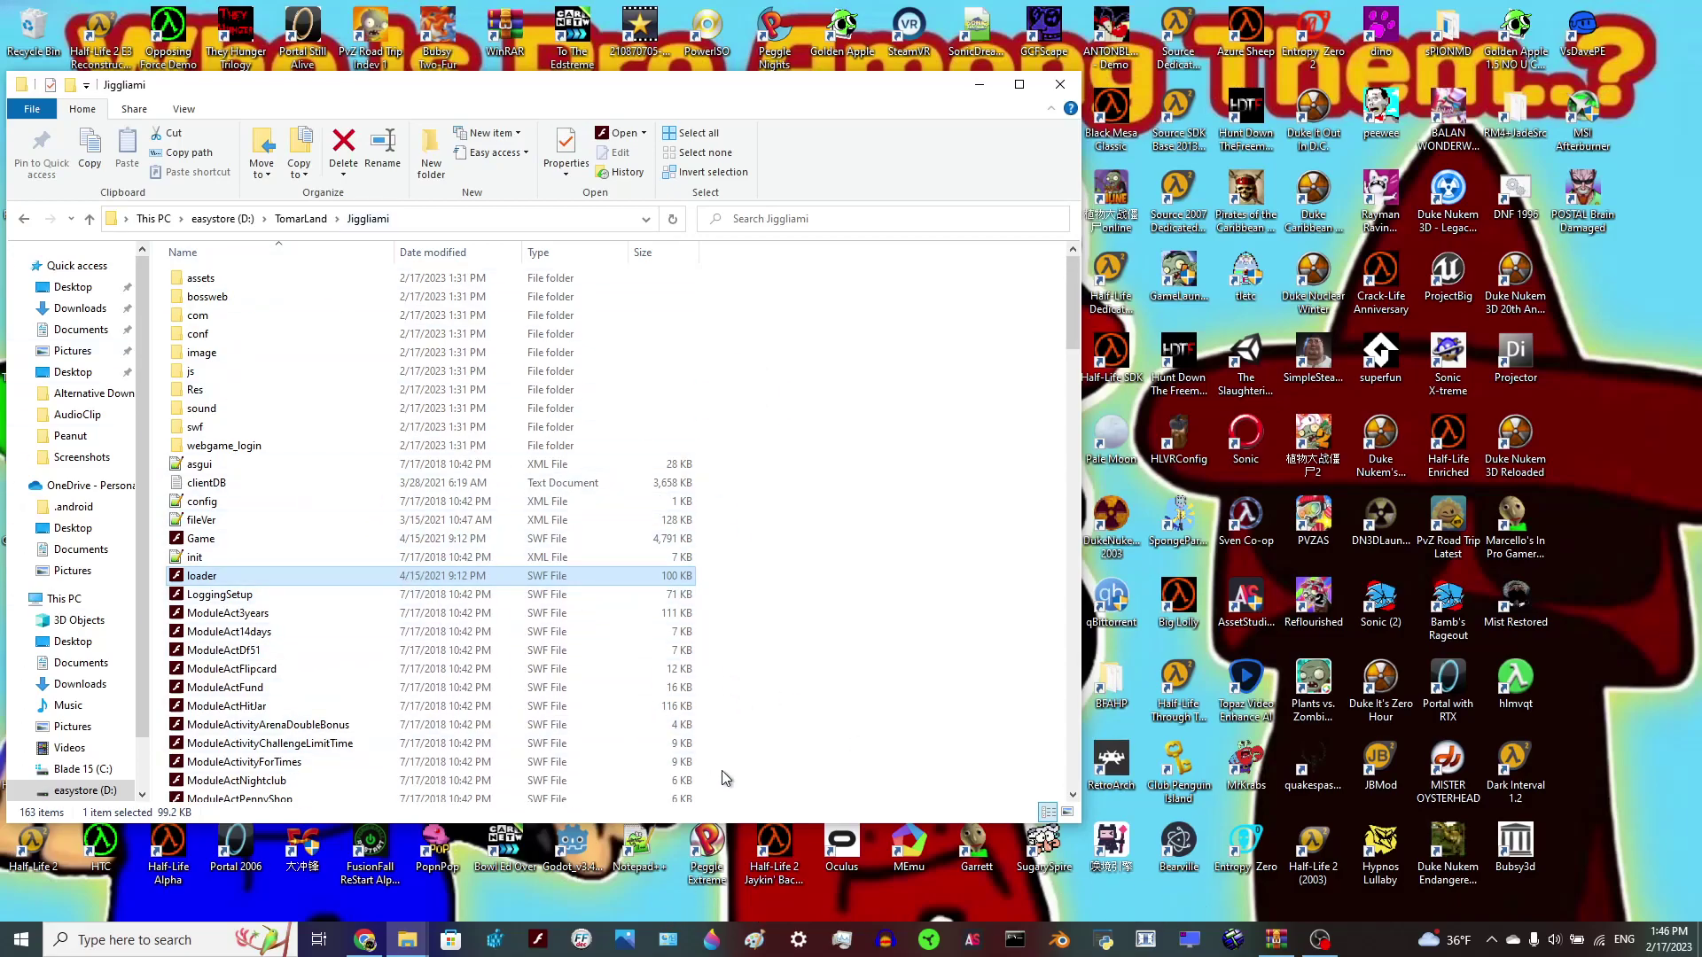
double_click(444, 582)
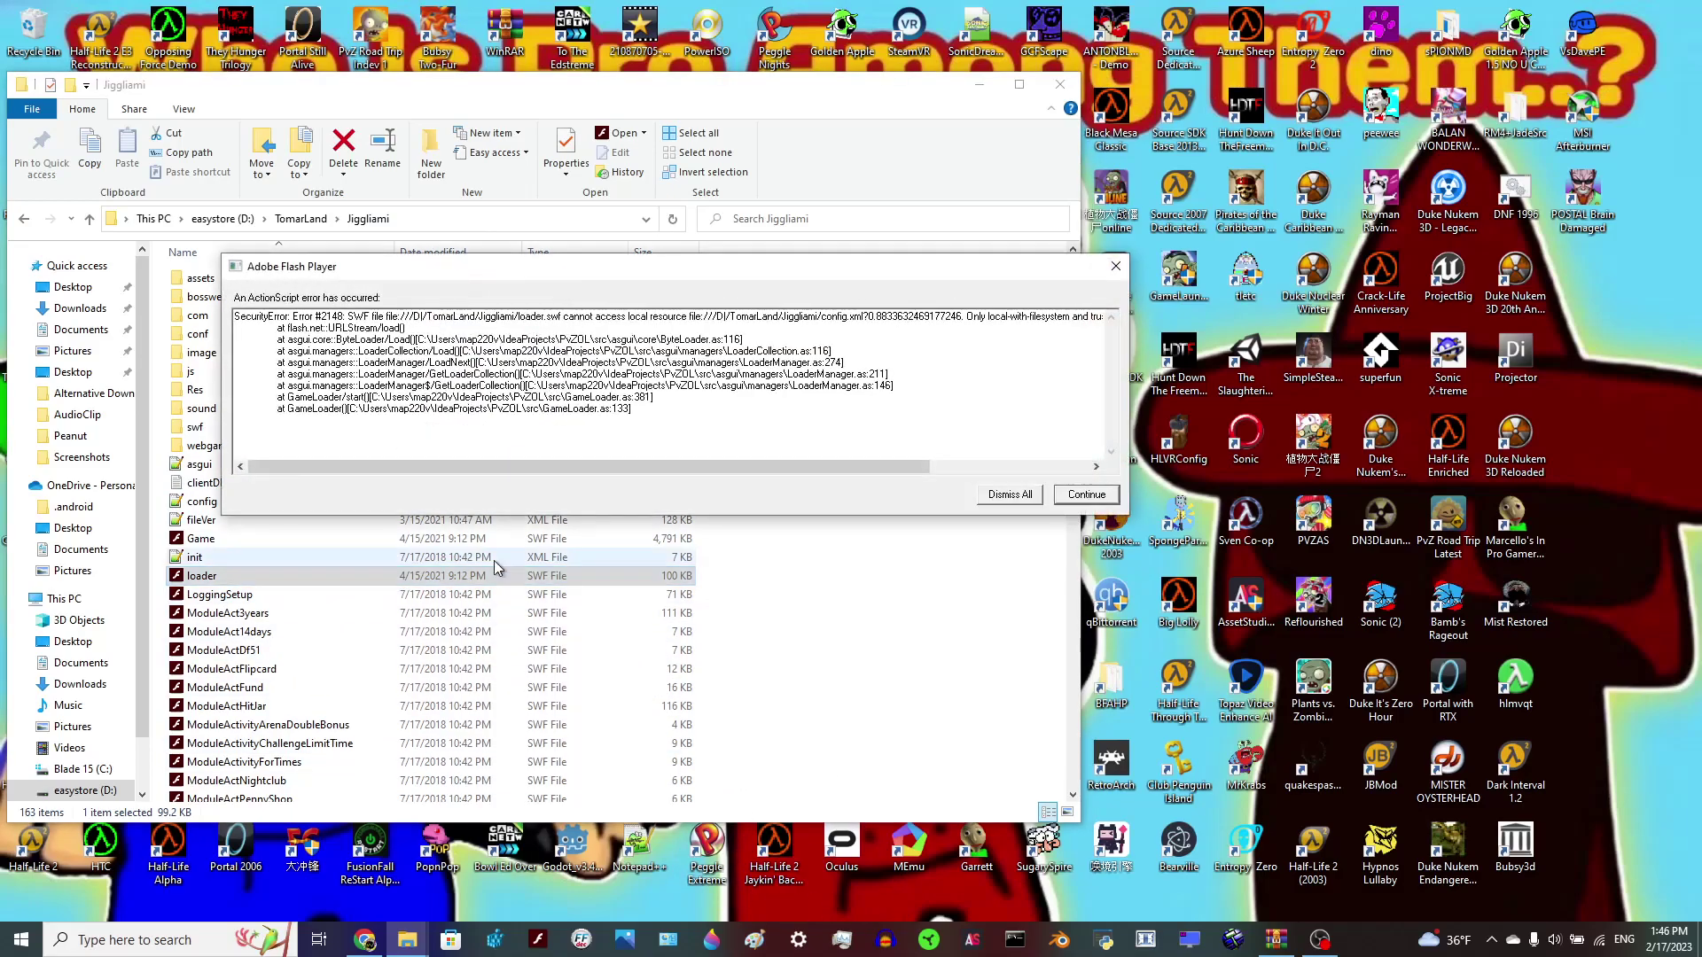
left_click(1034, 494)
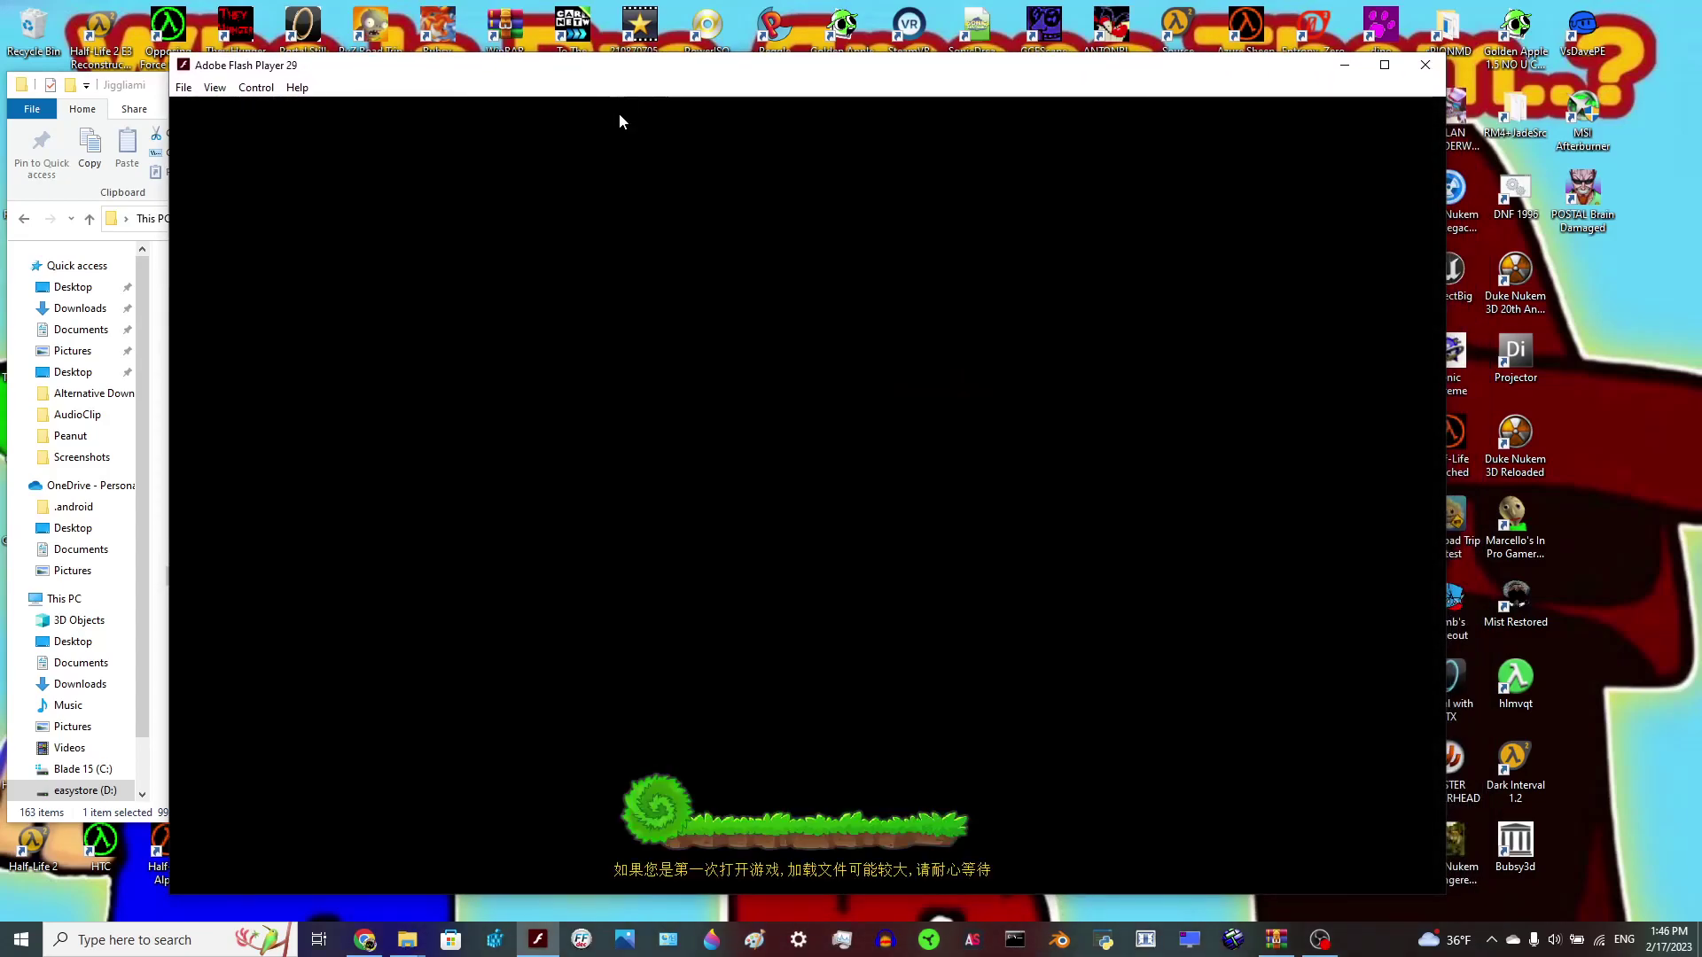
left_click(1424, 64)
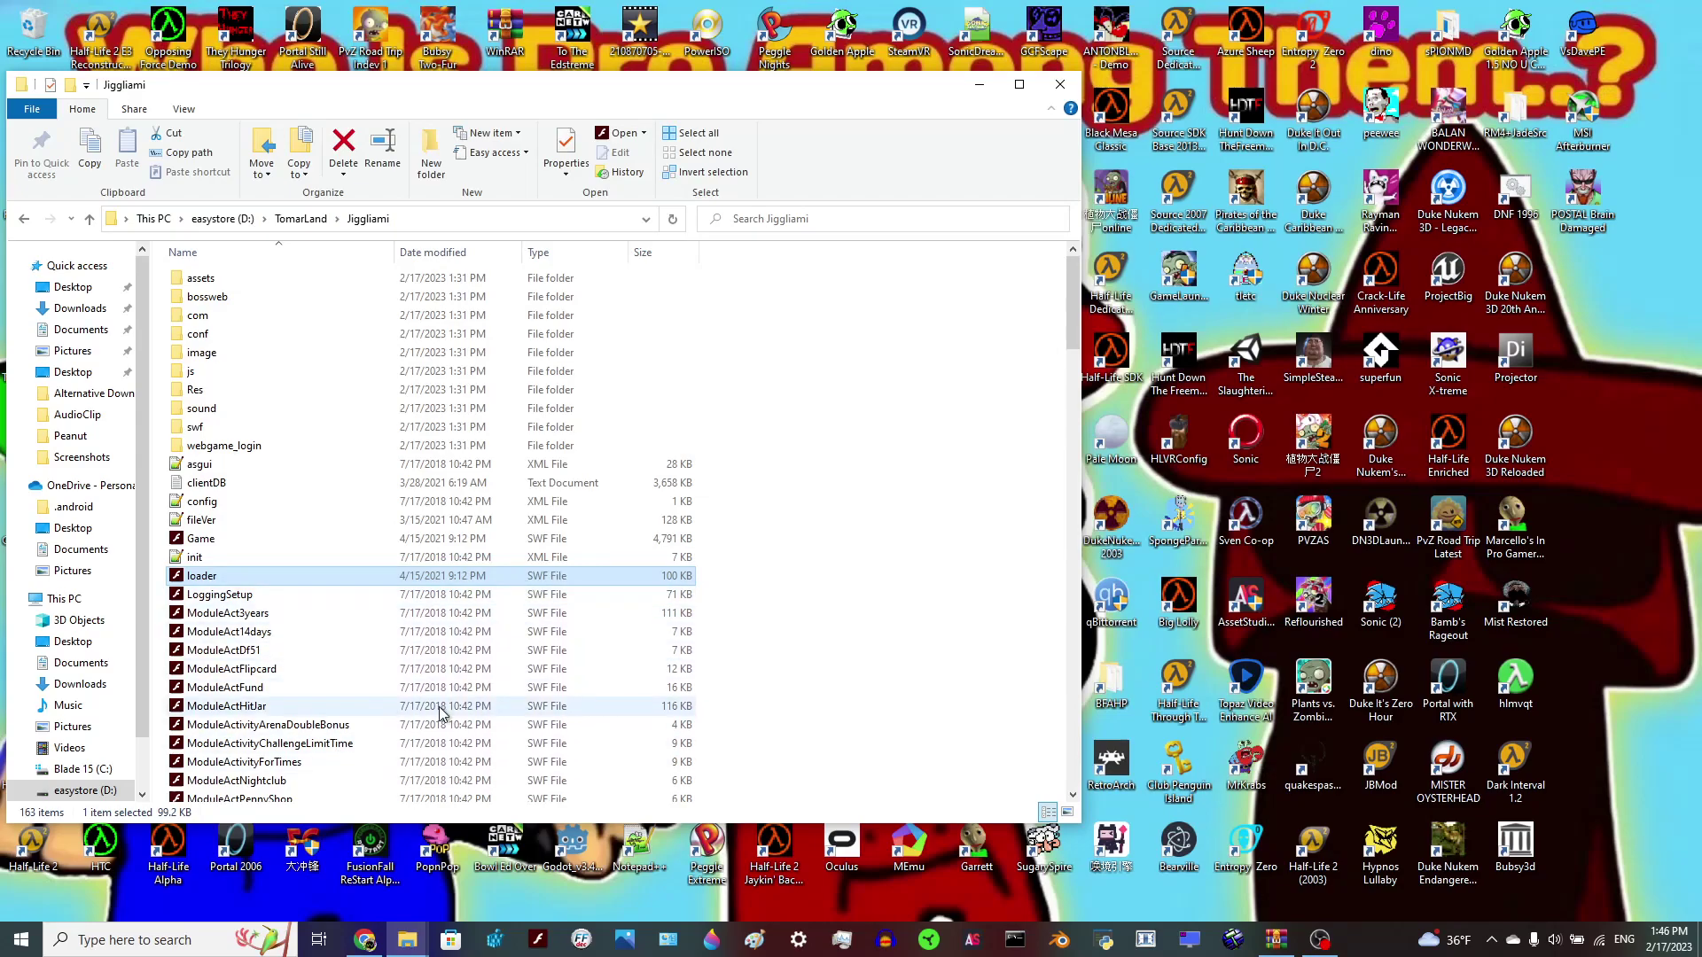
Step: Switch to Chrome and highlight the Flash Projector download link in the setup instructions document
left_click(368, 935)
left_click_drag(535, 328, 1055, 319)
double_click(1057, 319)
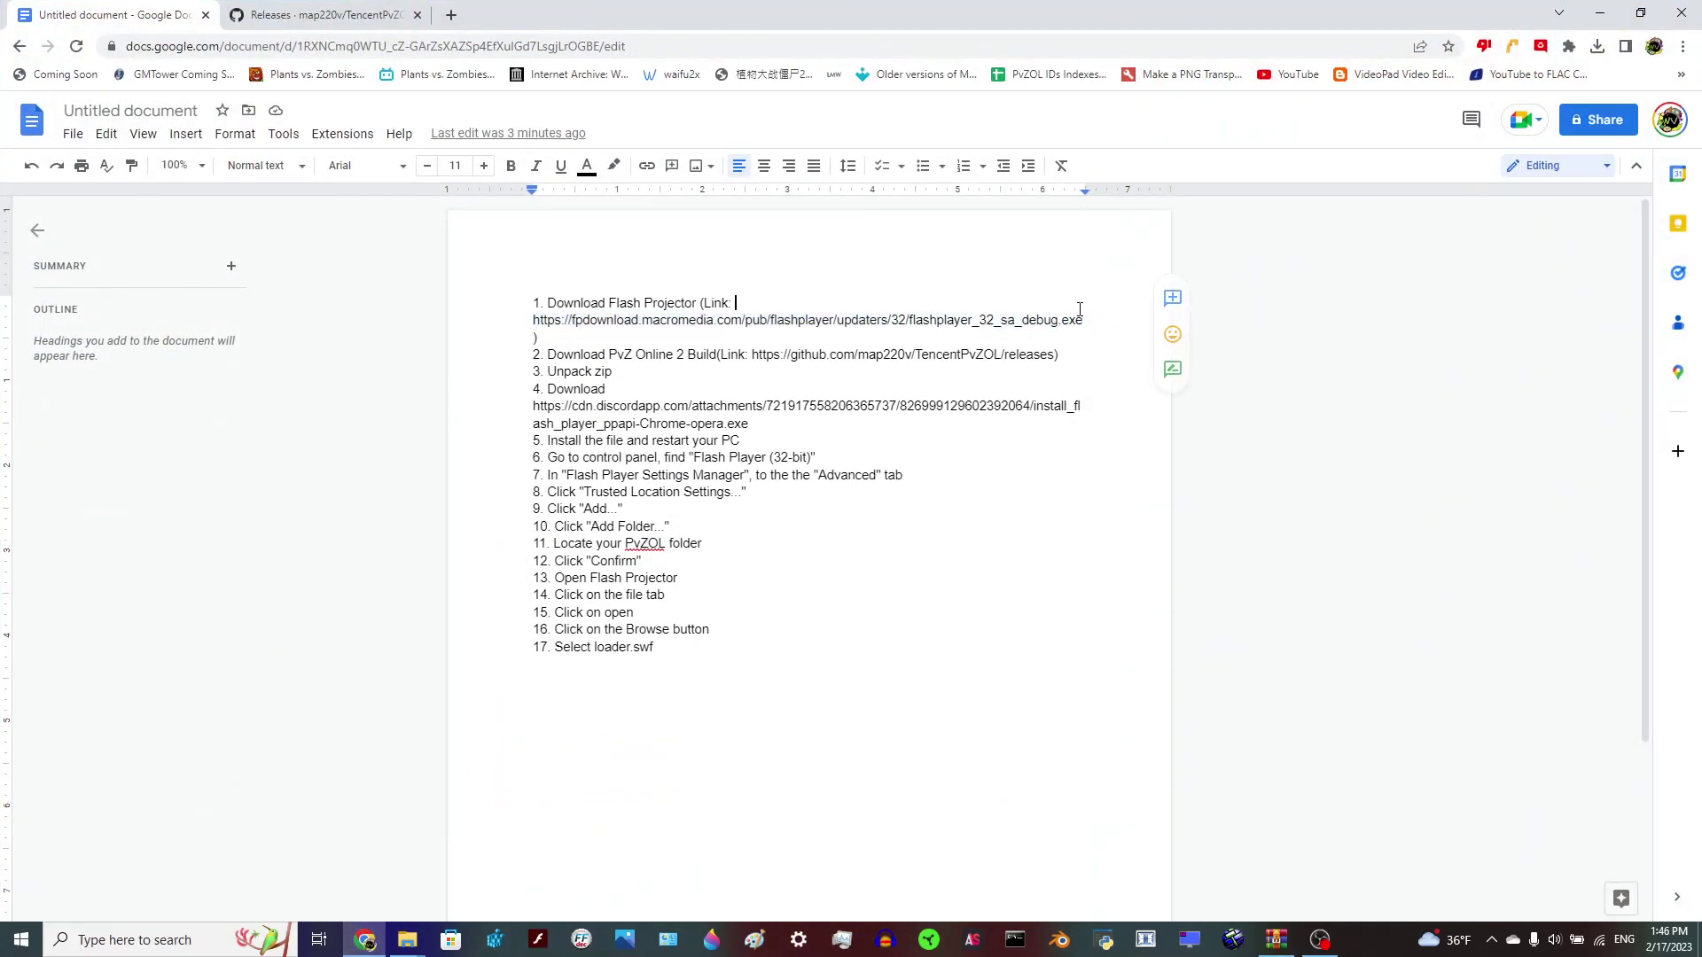
left_click(1059, 319)
left_click_drag(584, 326, 1082, 321)
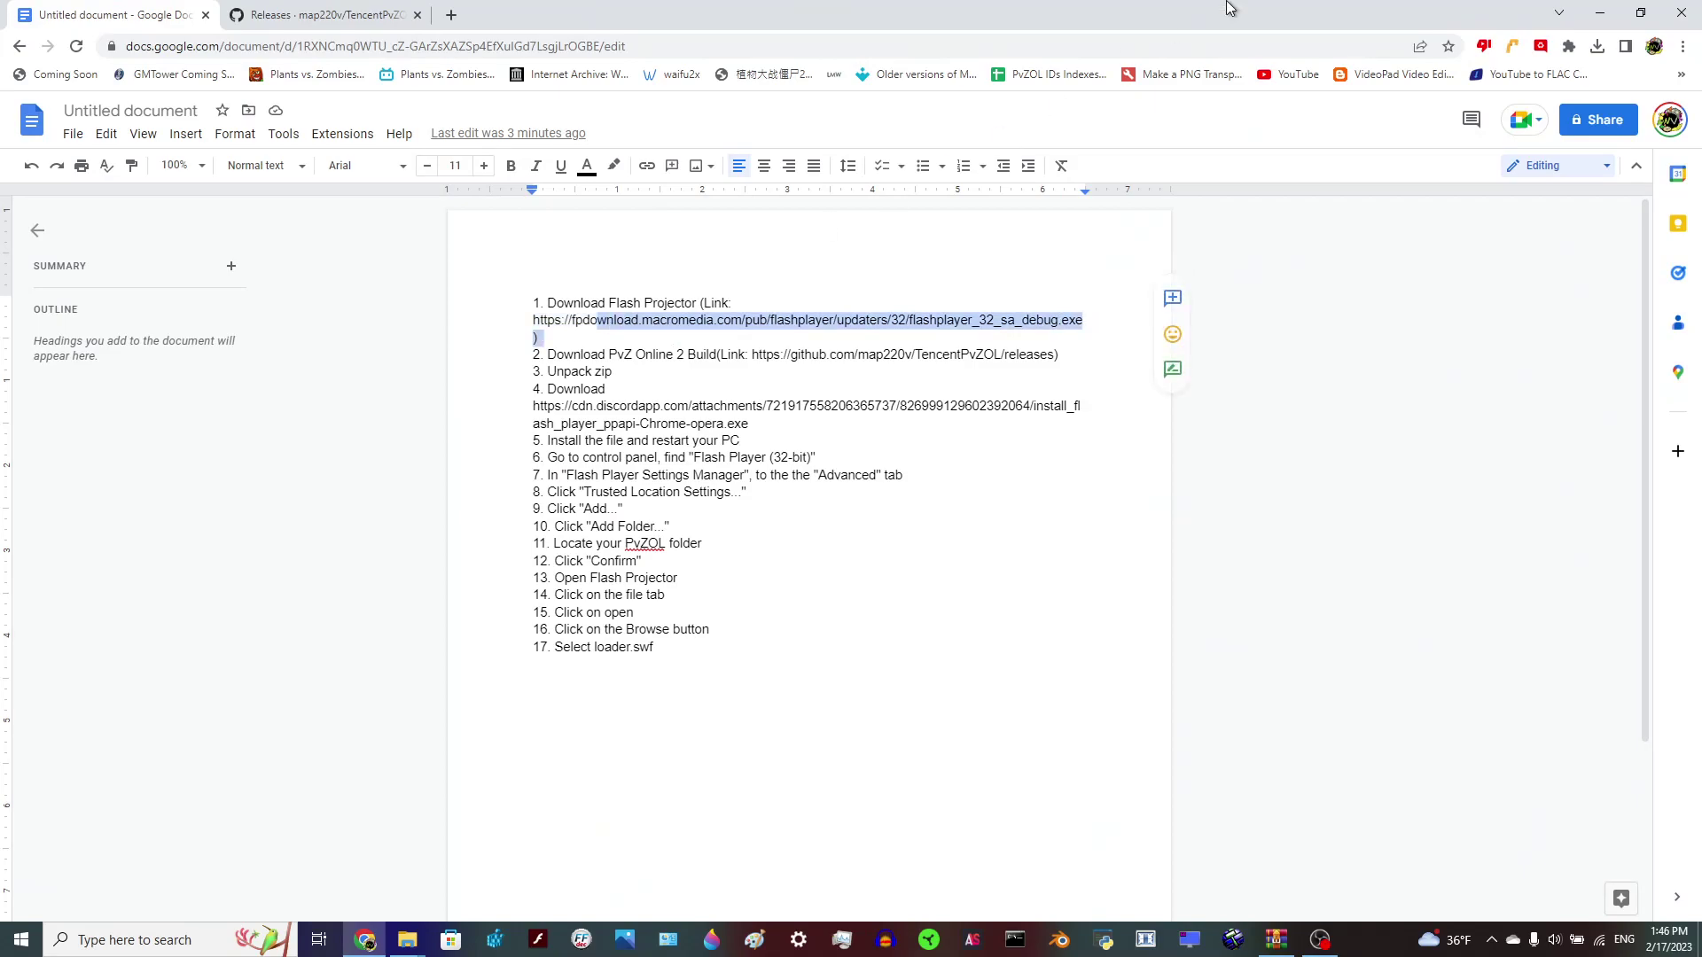
key("alt+Tab")
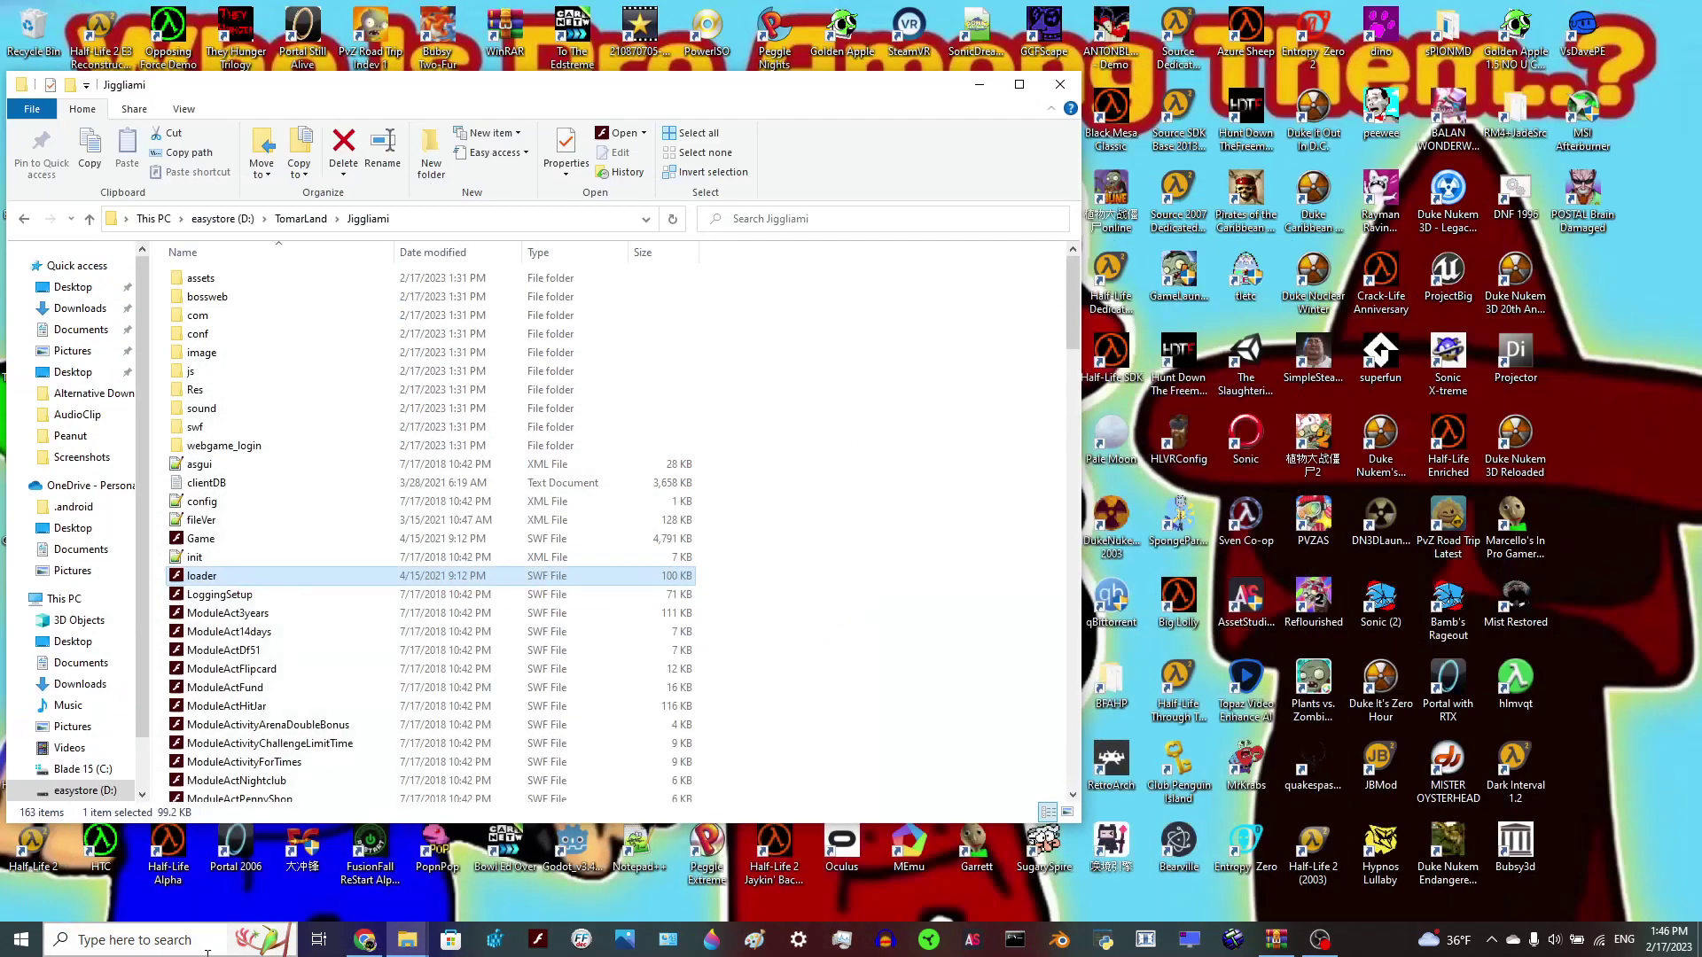
Step: Return to Chrome and view the PvZOL-main_Build-2.zip download on the TencentPvZOL releases page, then minimize the browser
left_click(347, 946)
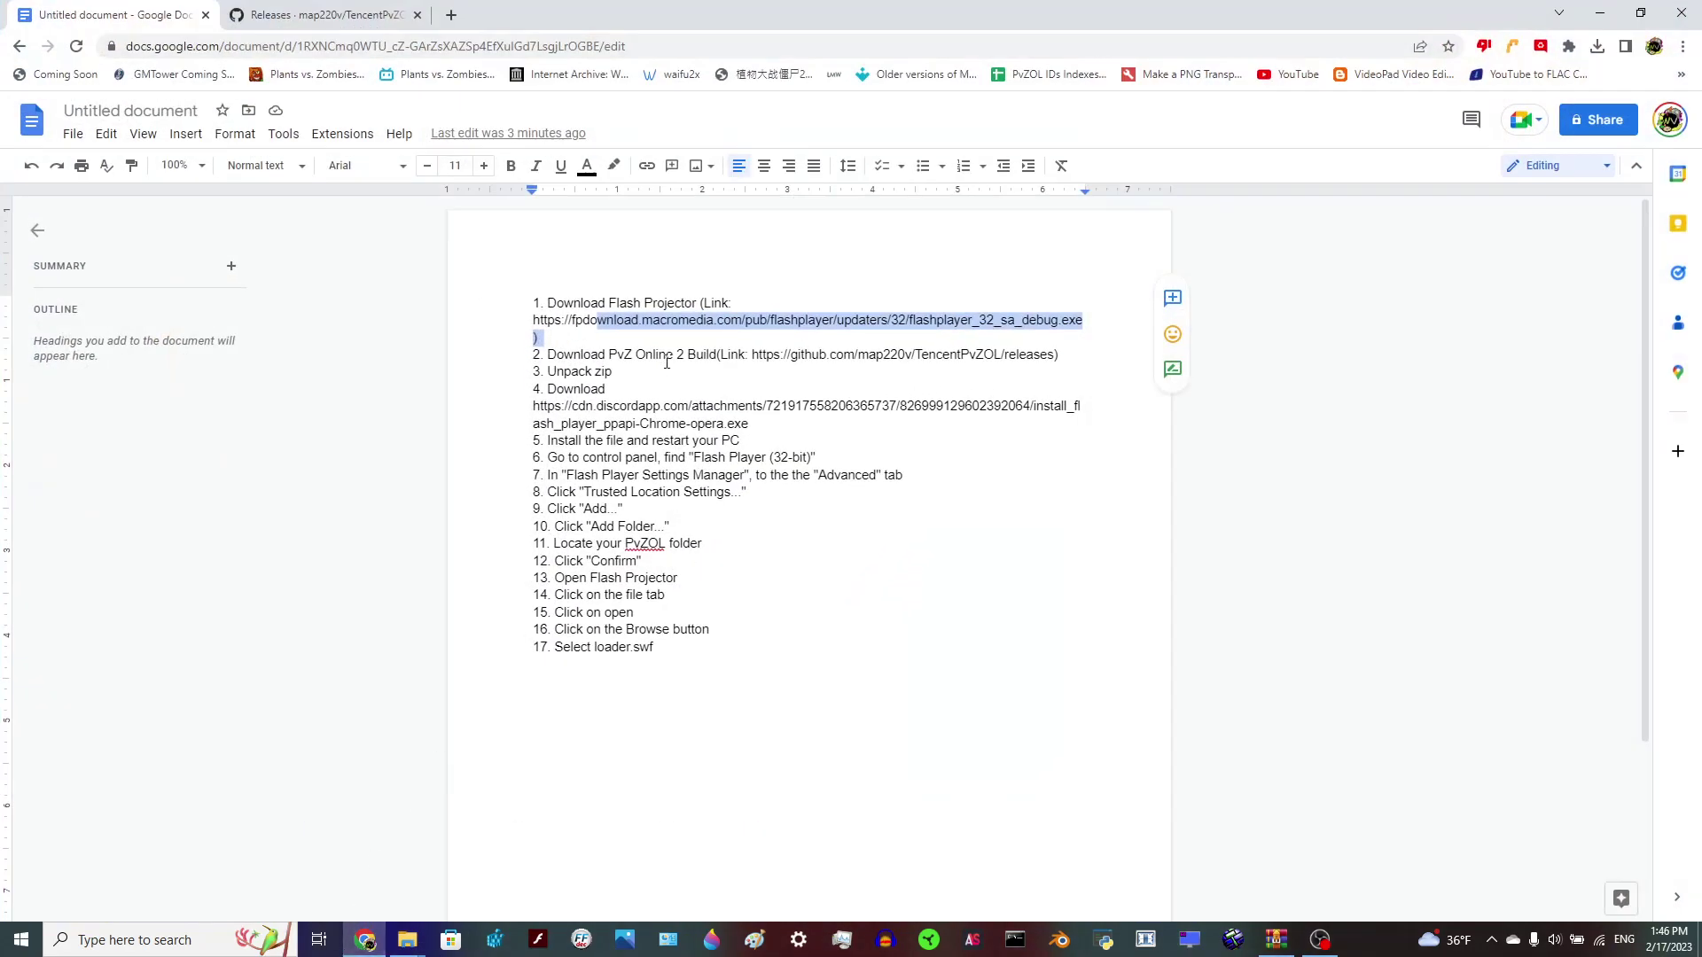
left_click(309, 16)
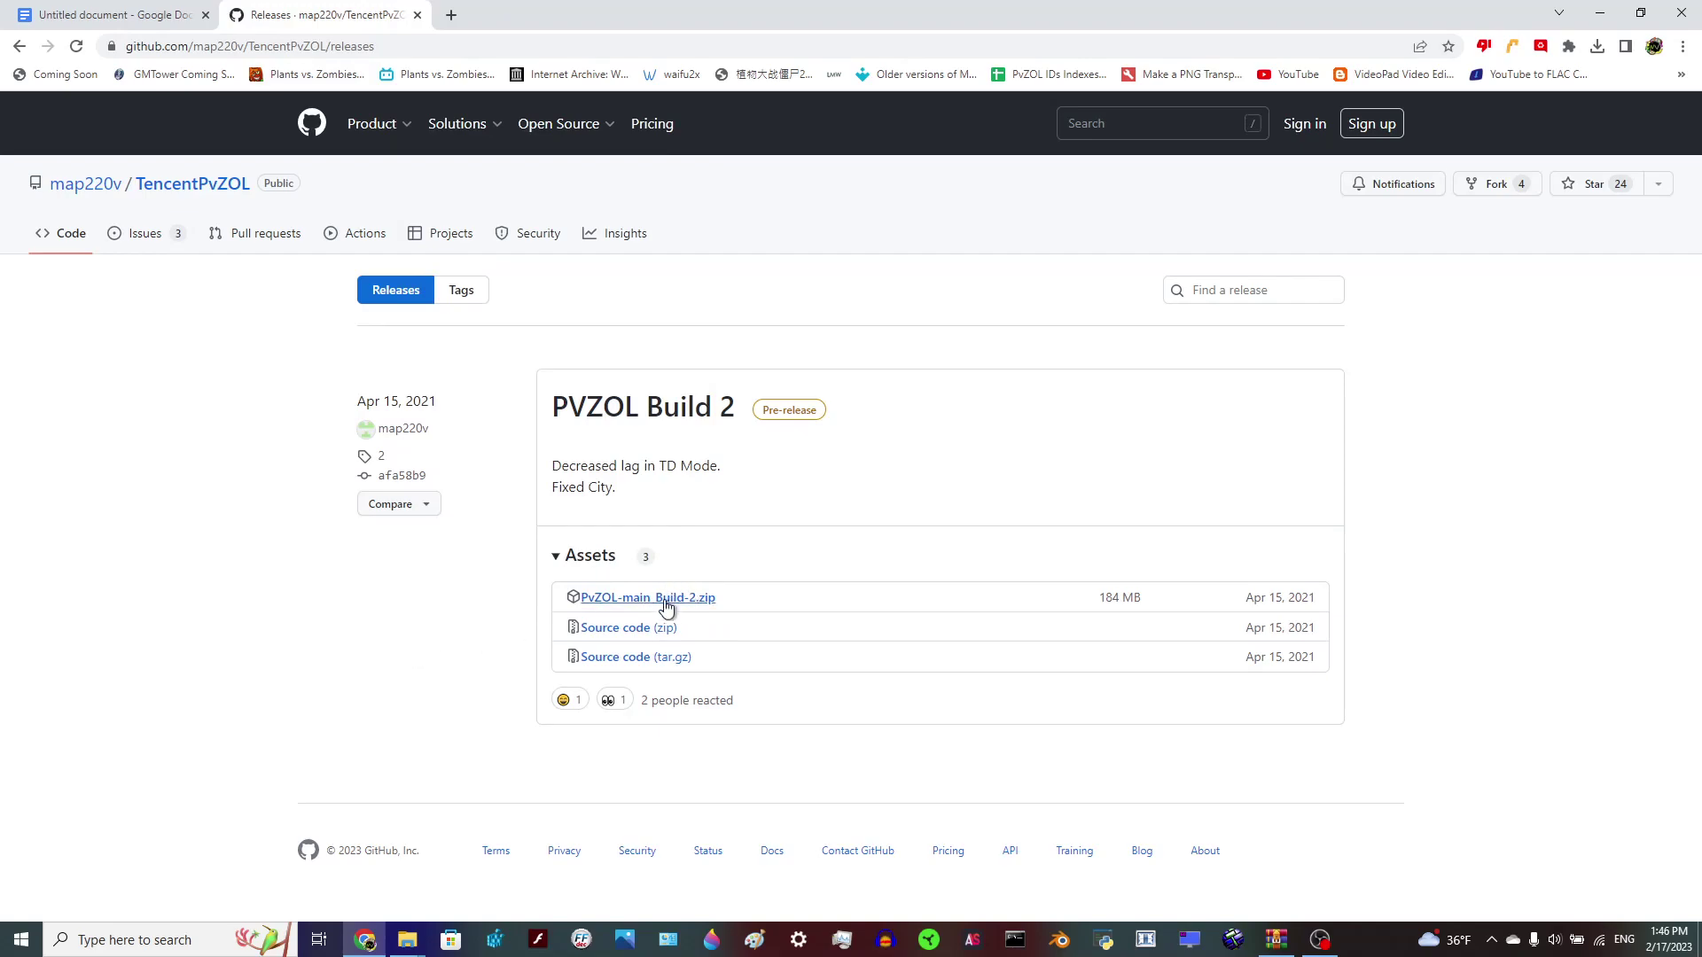
left_click(1600, 12)
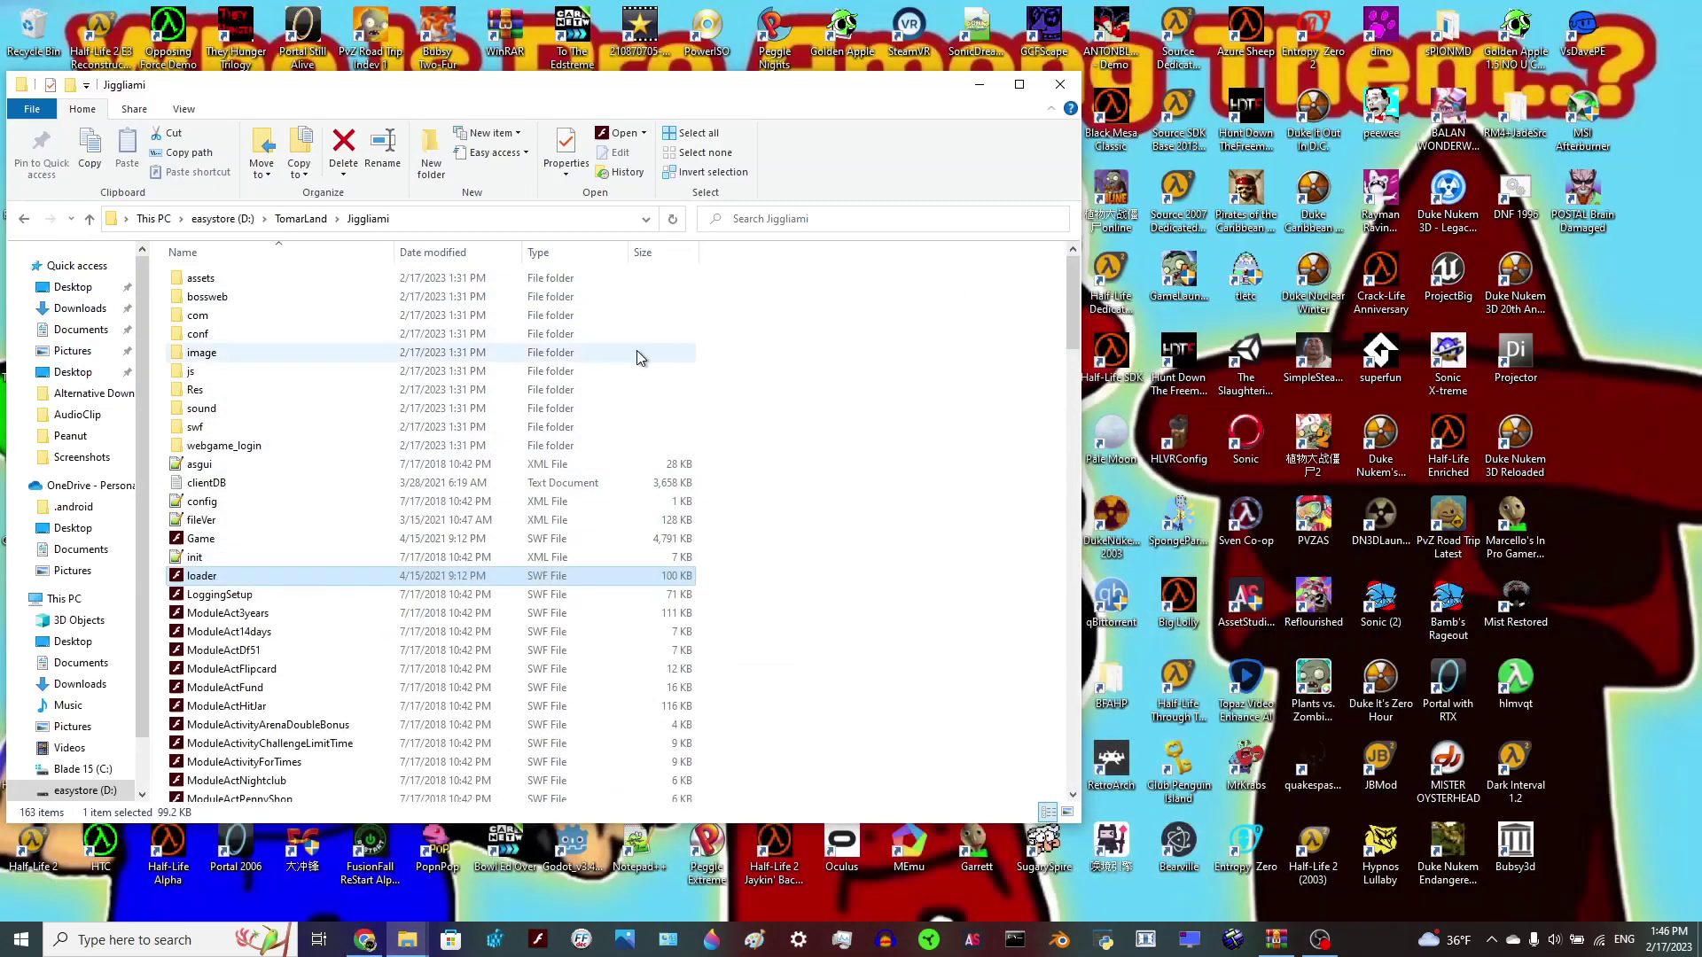
Step: Run the install_flash_player_ppapi installer from the Alternative Downloads folder, accept the license agreement and install Flash Player
mouse_move(383, 941)
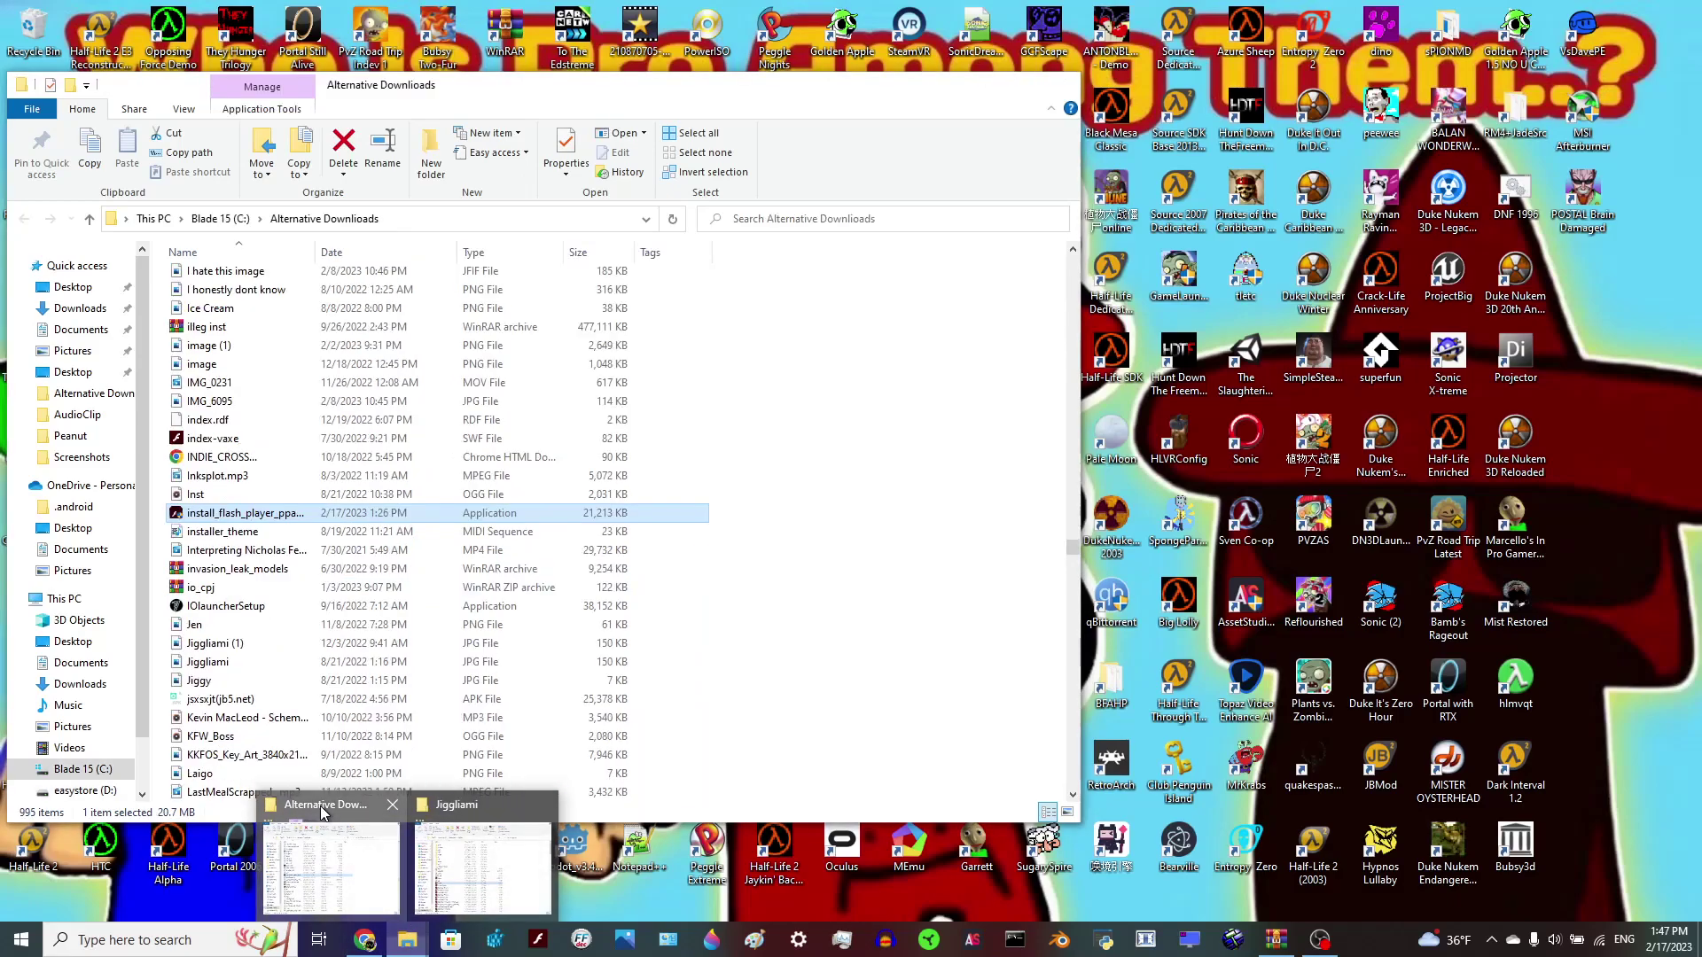
left_click(341, 864)
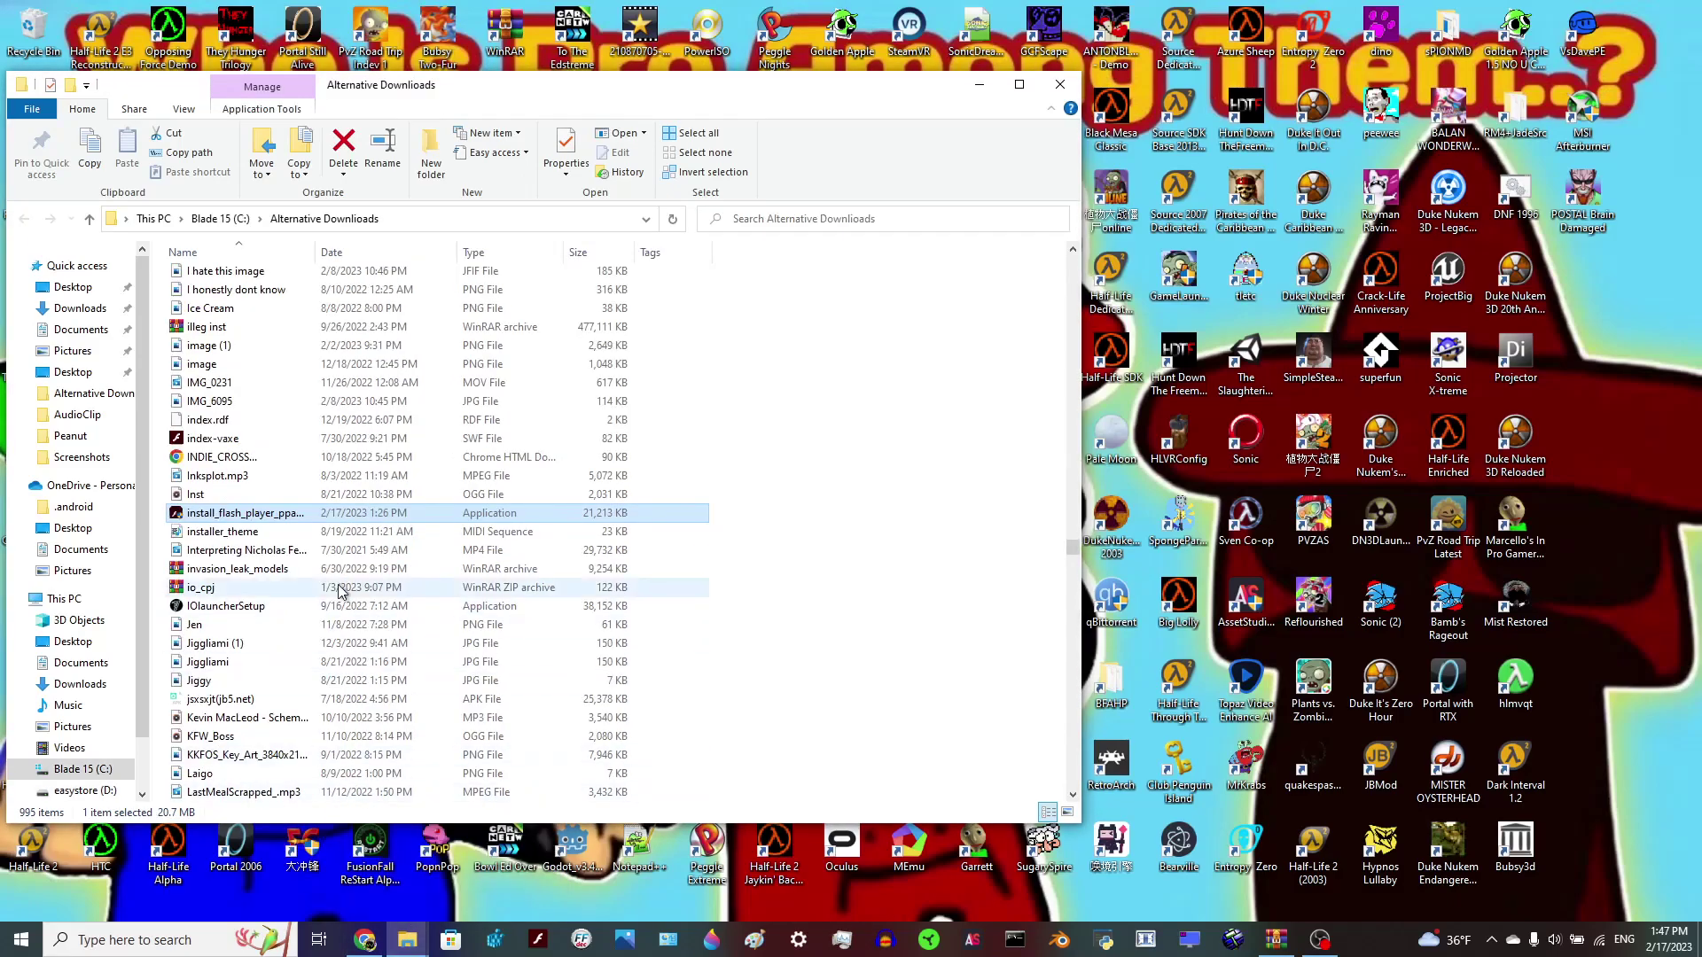
double_click(328, 521)
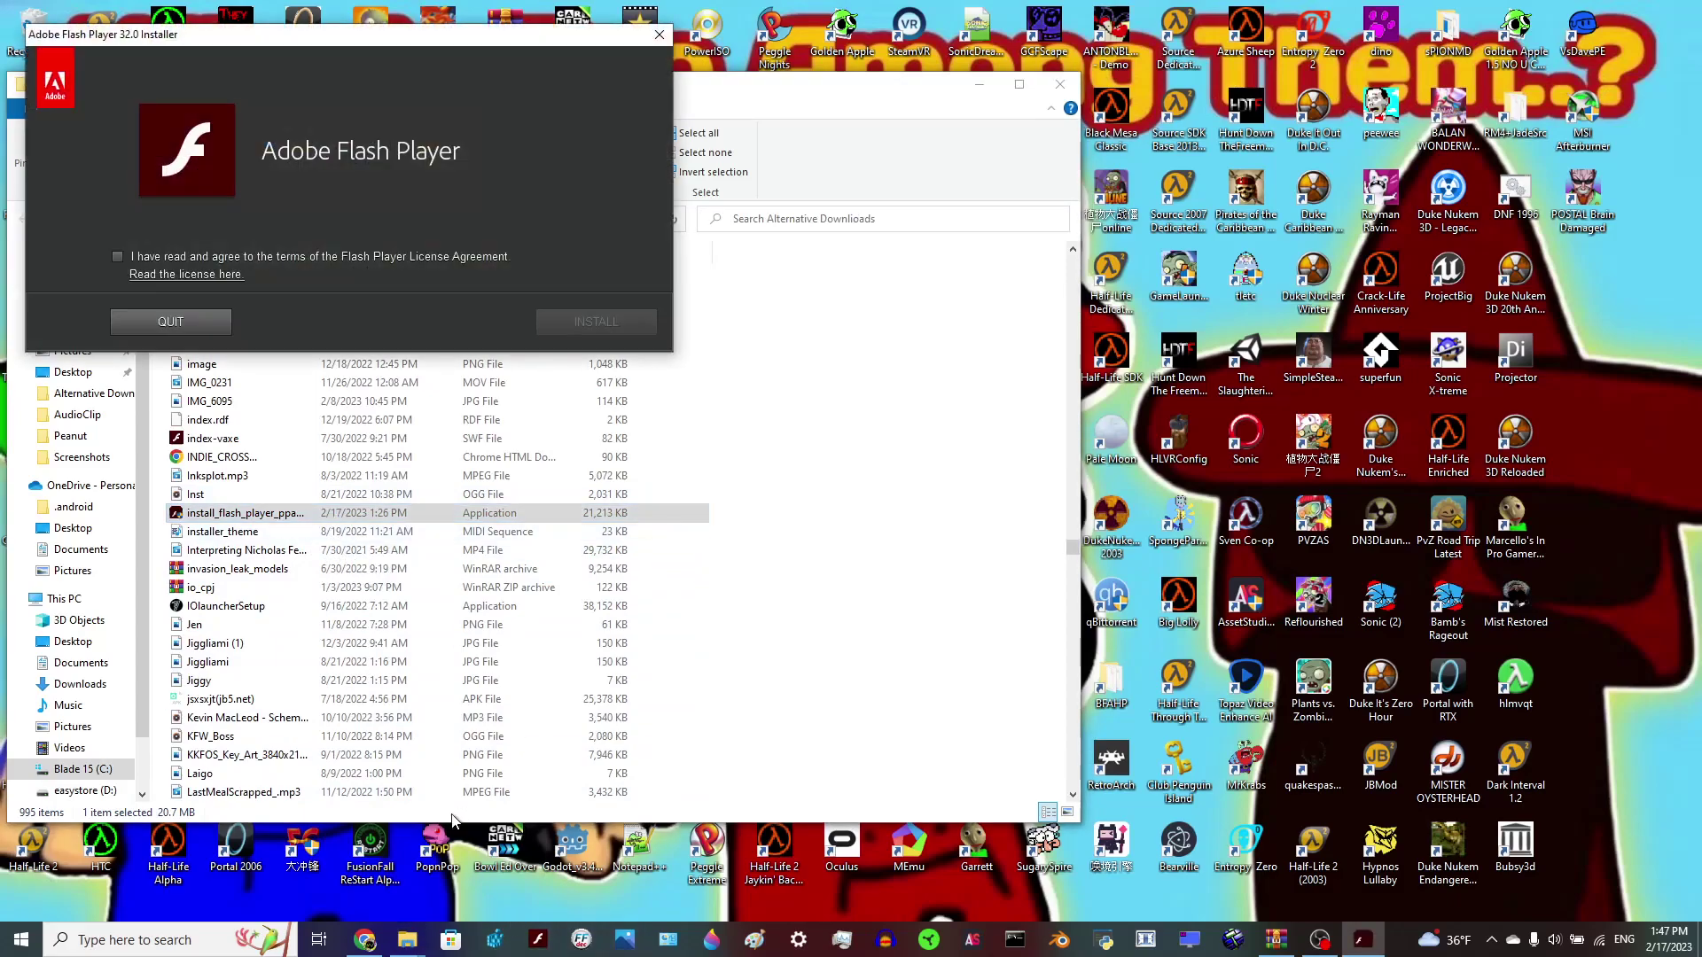
left_click(117, 256)
left_click(606, 323)
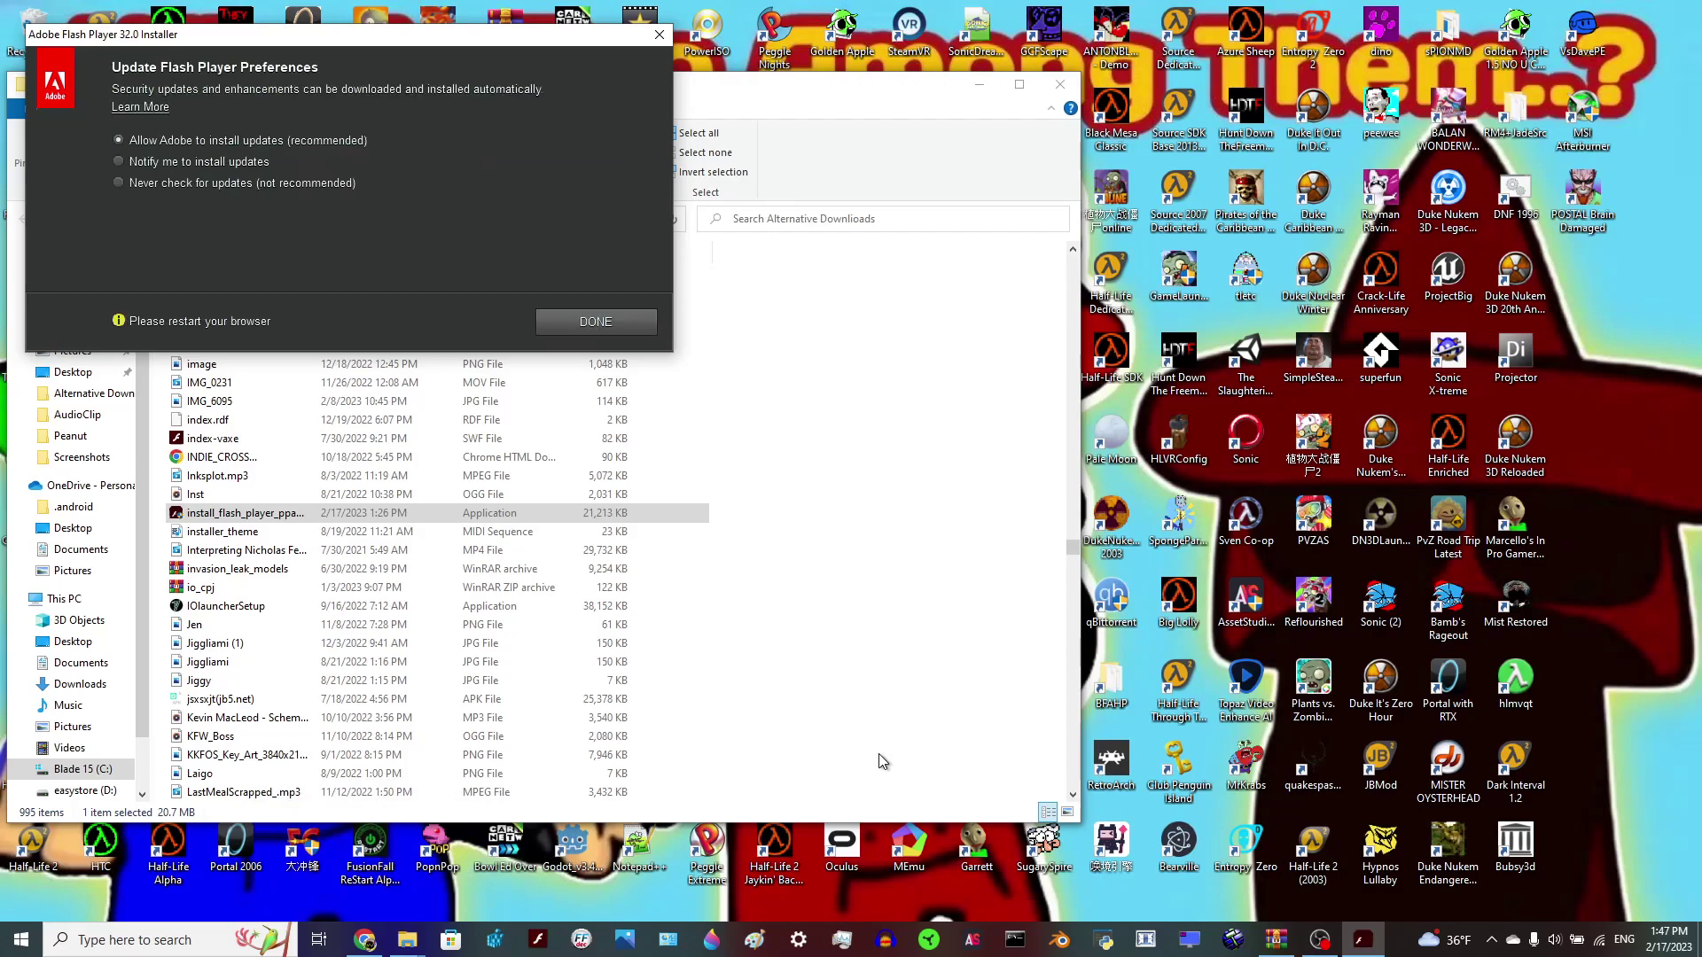
Step: Set Flash Player to never check for updates and finish the installation, closing Chrome and the downloads folder
left_click(283, 185)
mouse_move(364, 939)
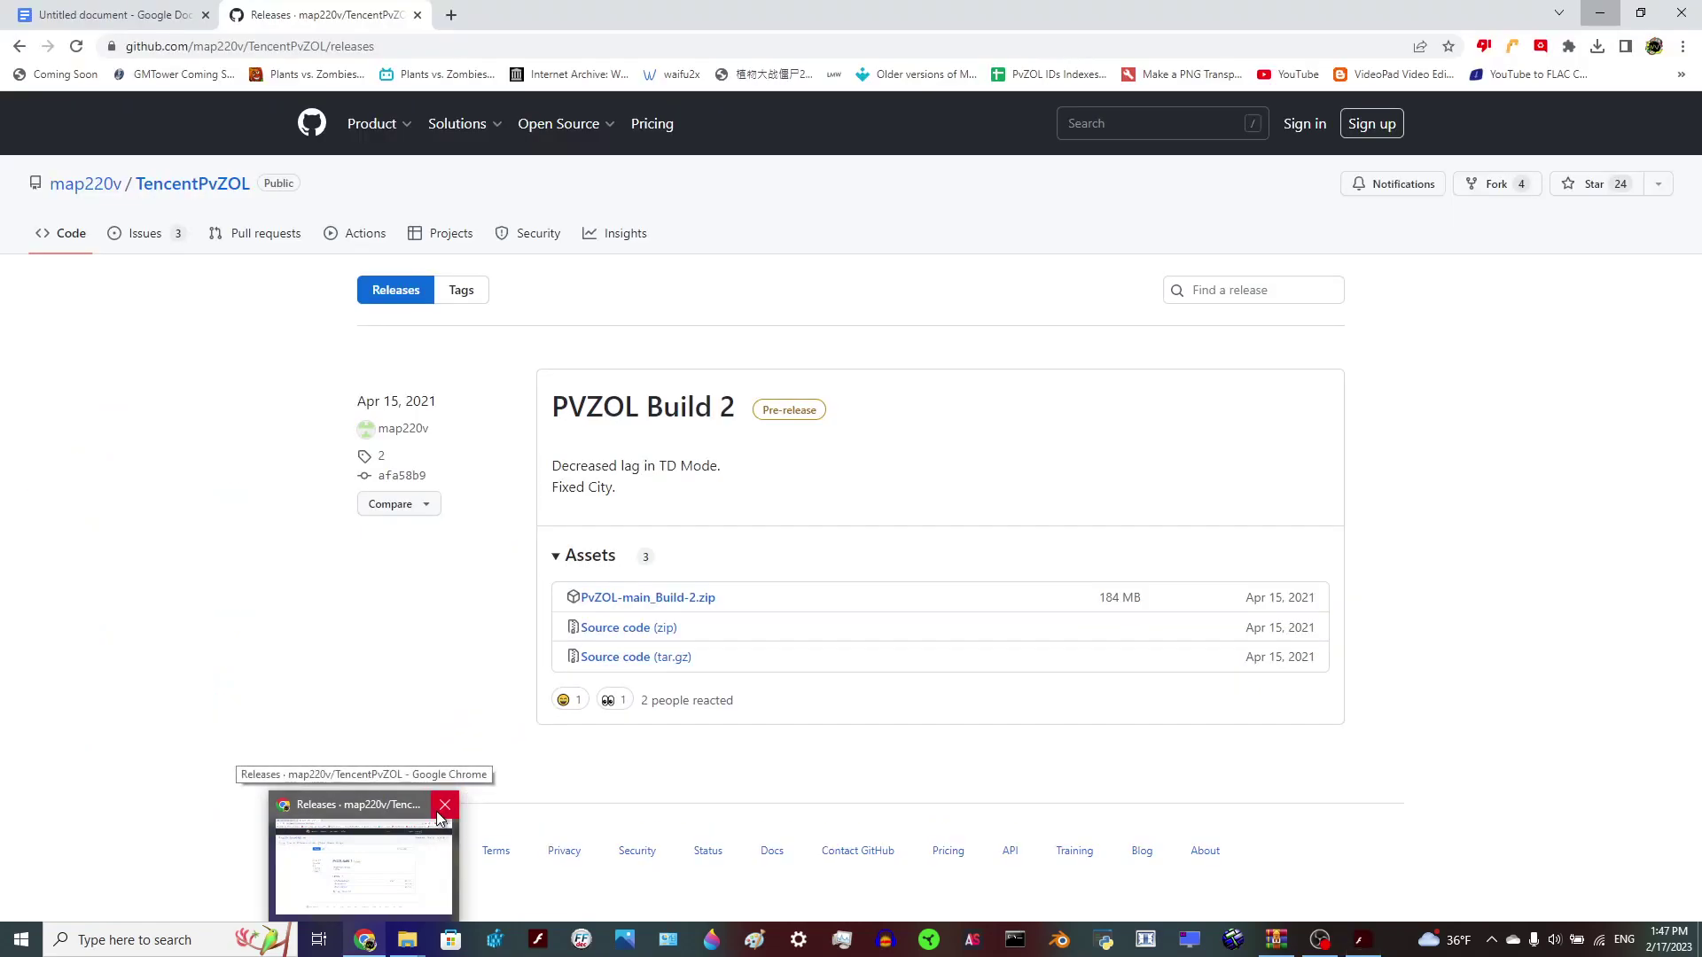
left_click(442, 807)
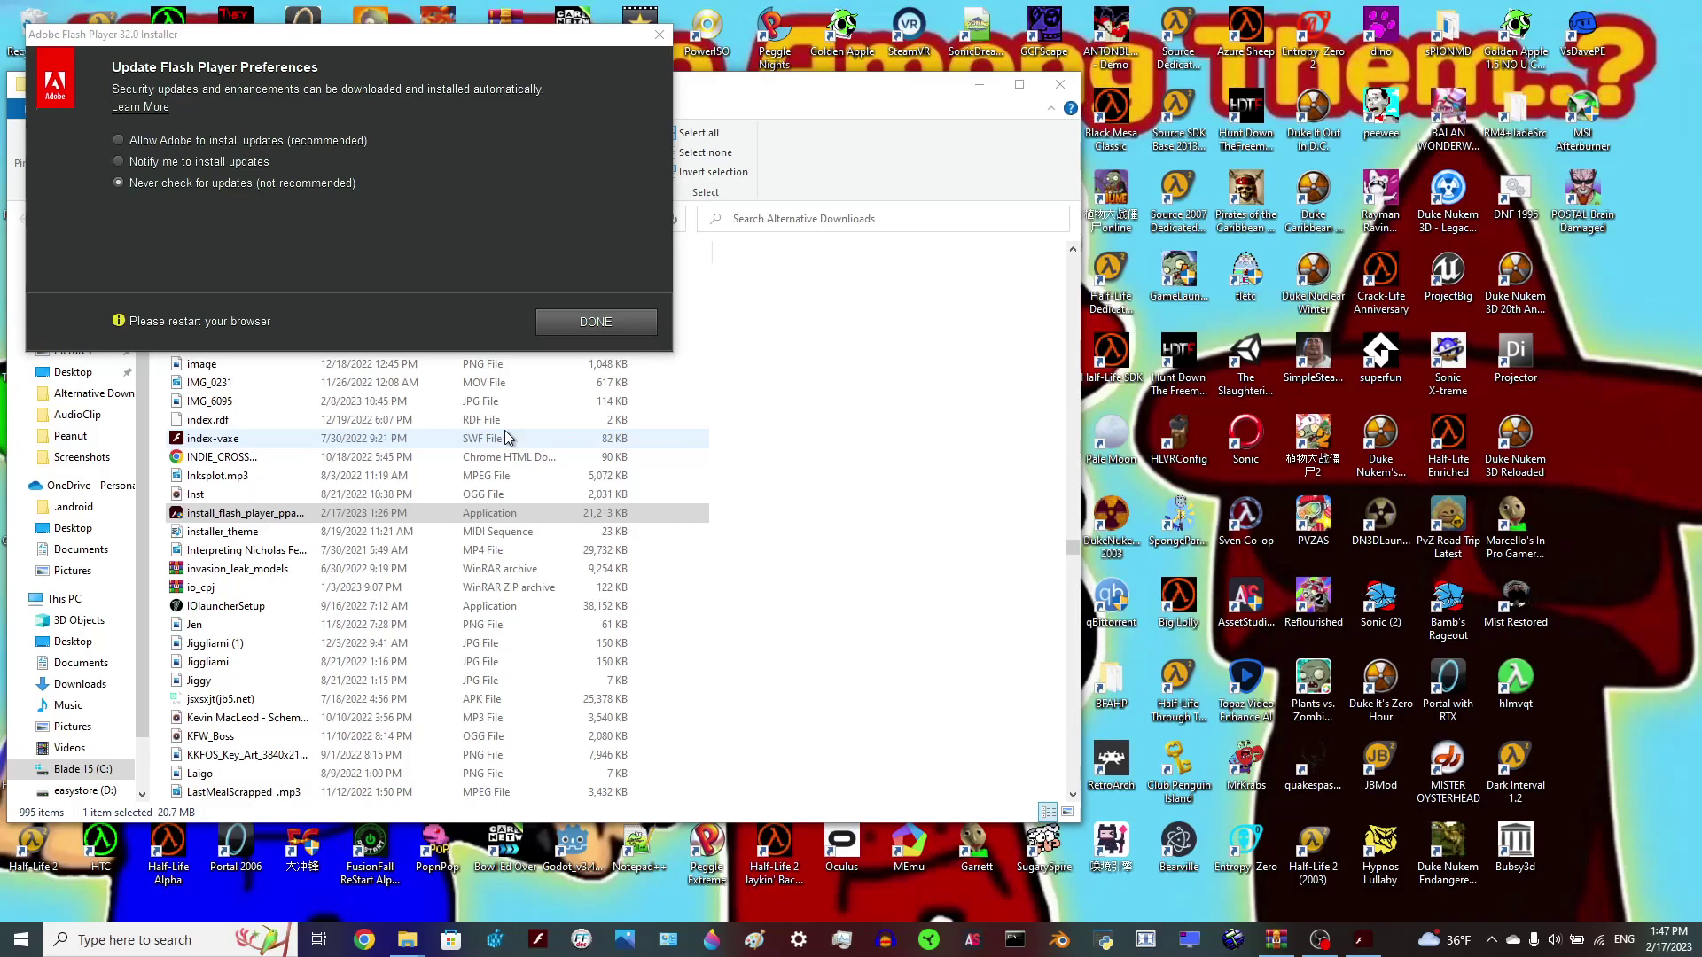
left_click(614, 312)
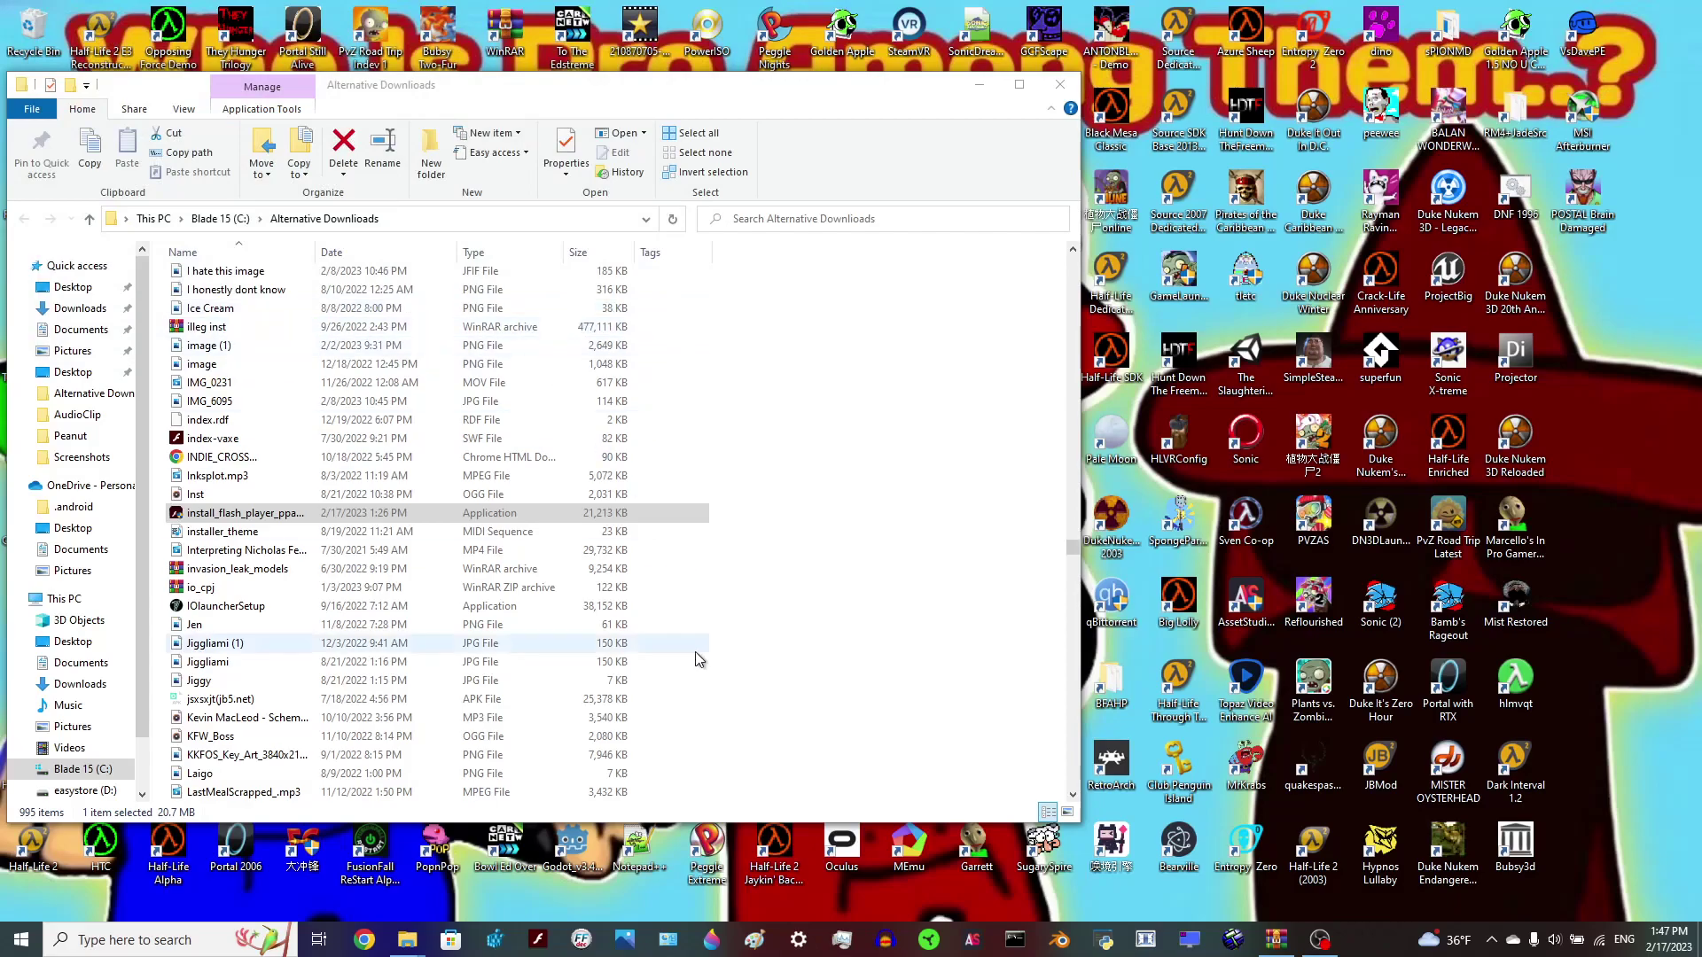
left_click(1058, 85)
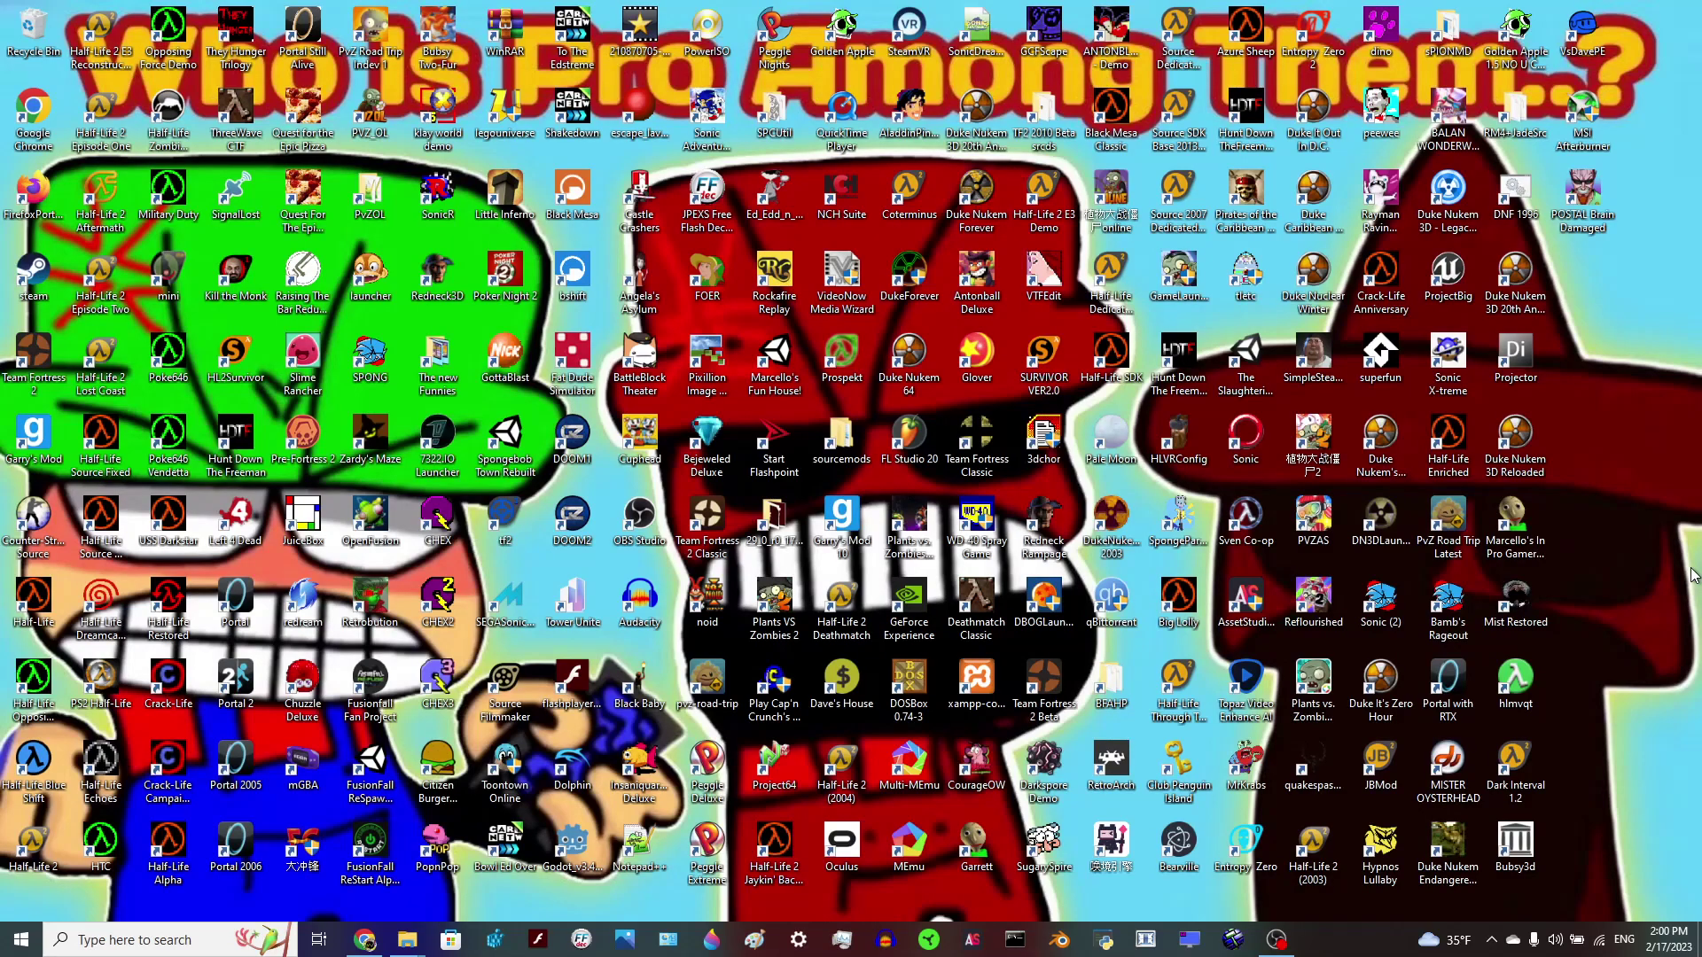
Step: Find Flash Player (32-bit) in Control Panel by searching "flash" and open its Trusted Location Settings
left_click(669, 939)
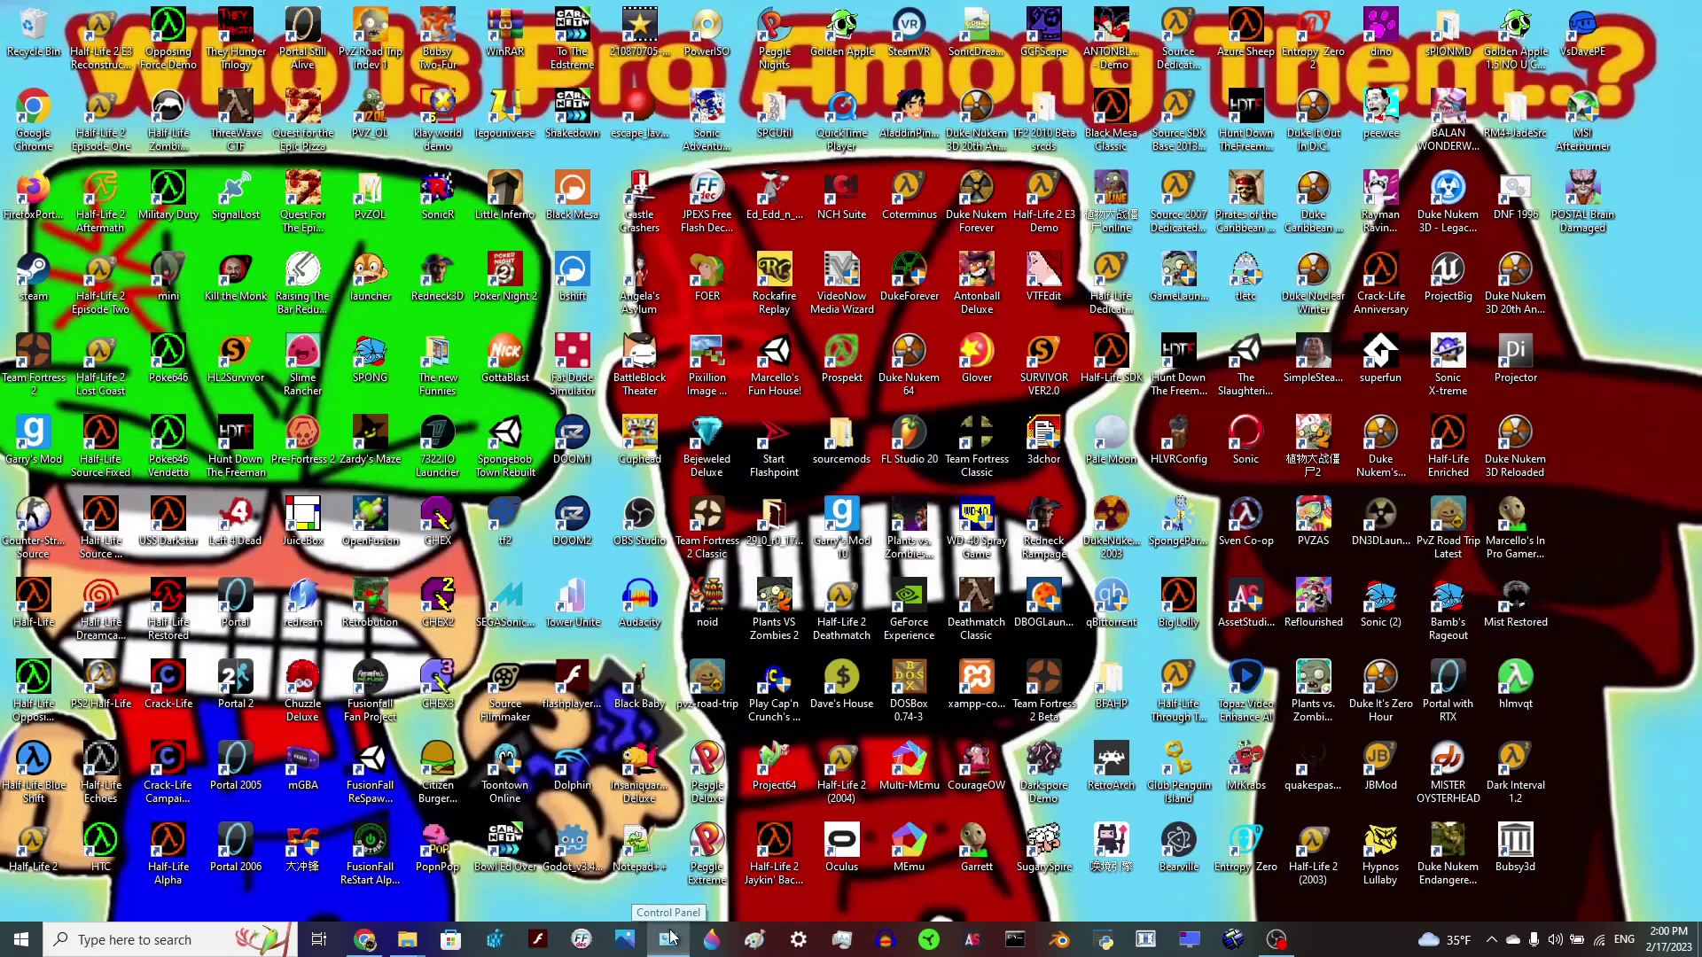
type("flash")
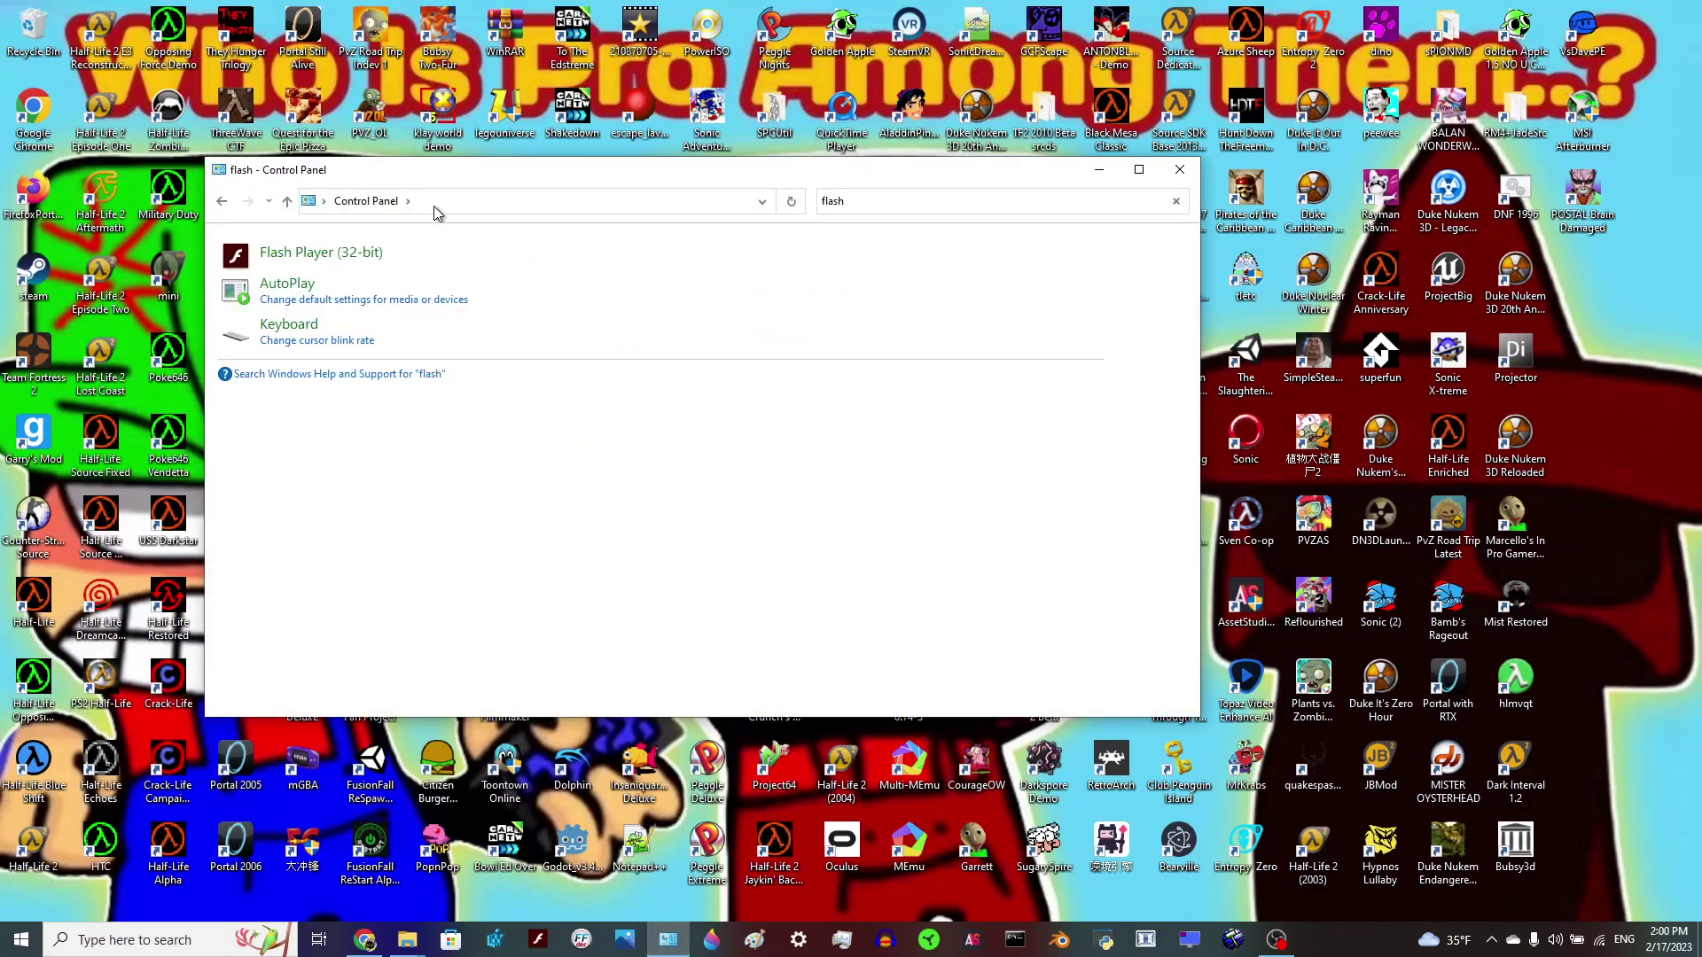
left_click(321, 257)
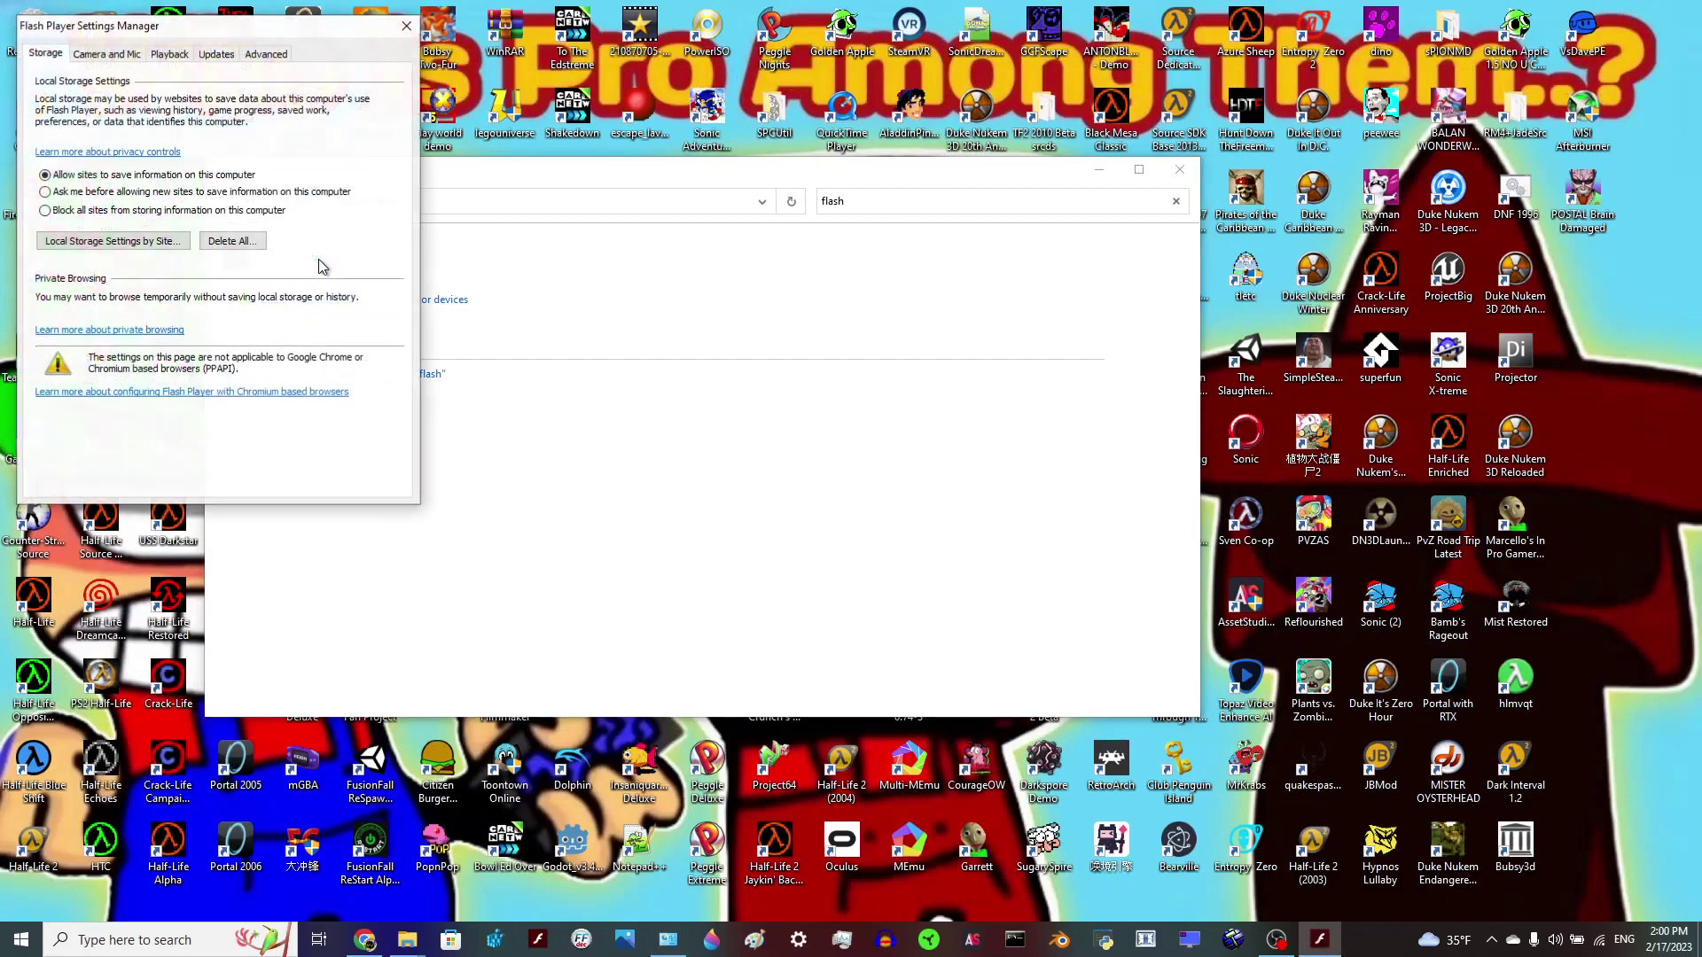
left_click(275, 54)
left_click(135, 188)
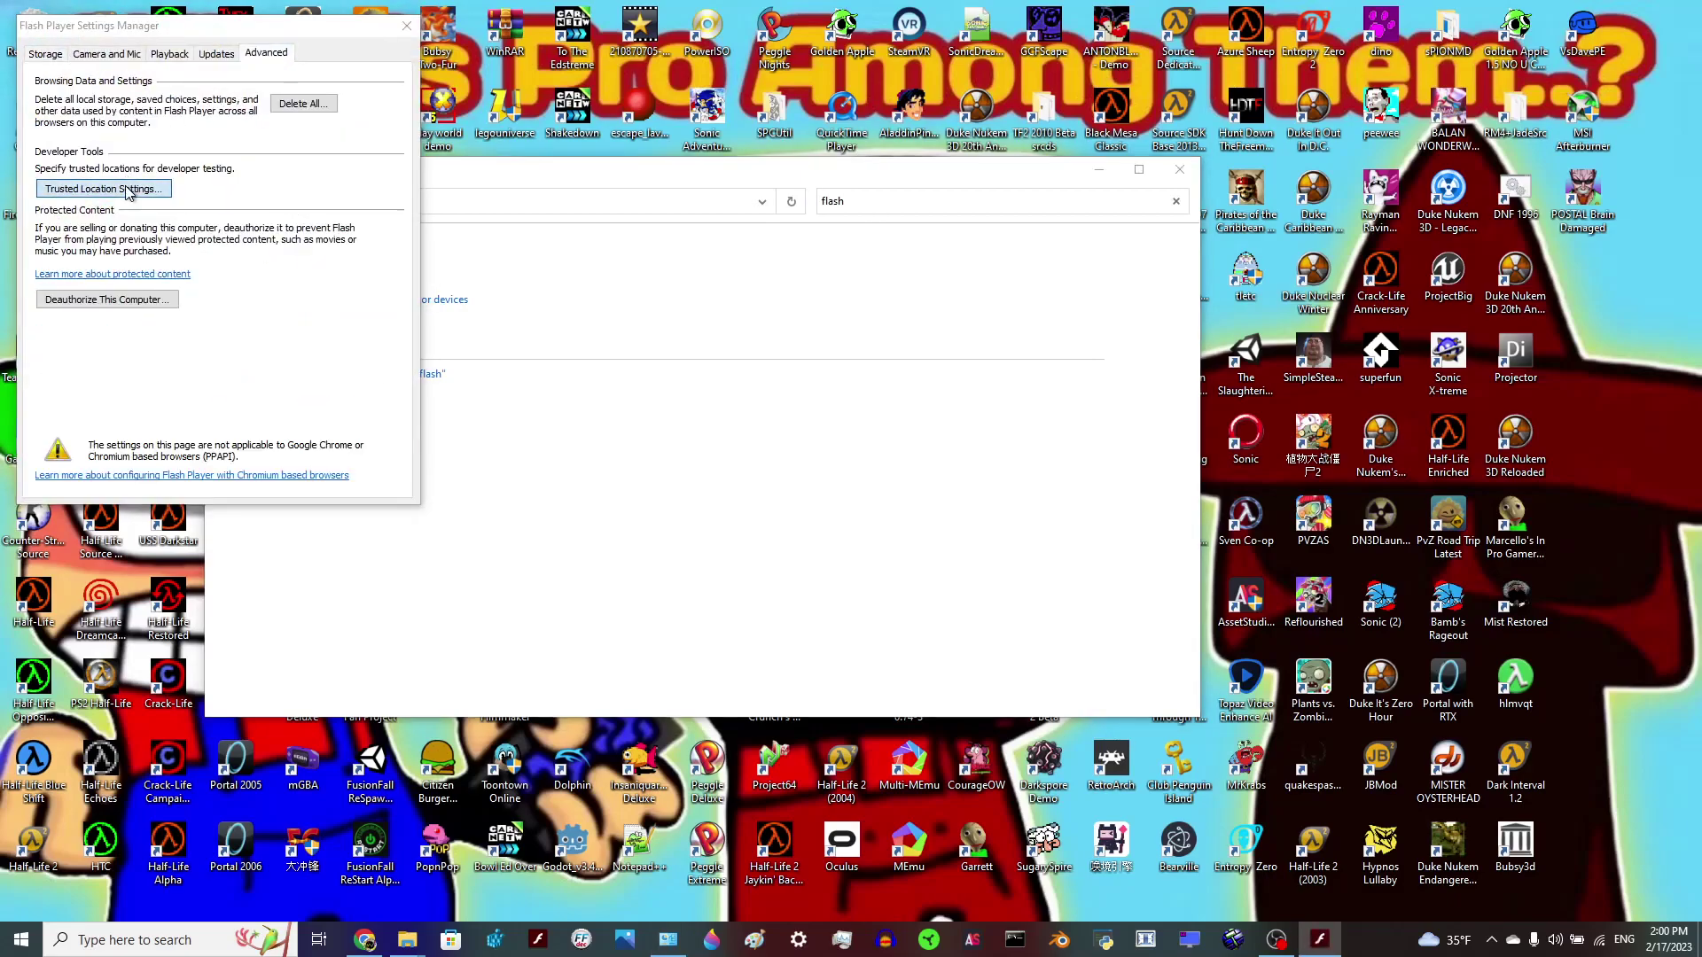
Step: Add the file D:\TomarLand\Jiggliami\loader.swf to Flash Player's trusted locations
left_click(89, 357)
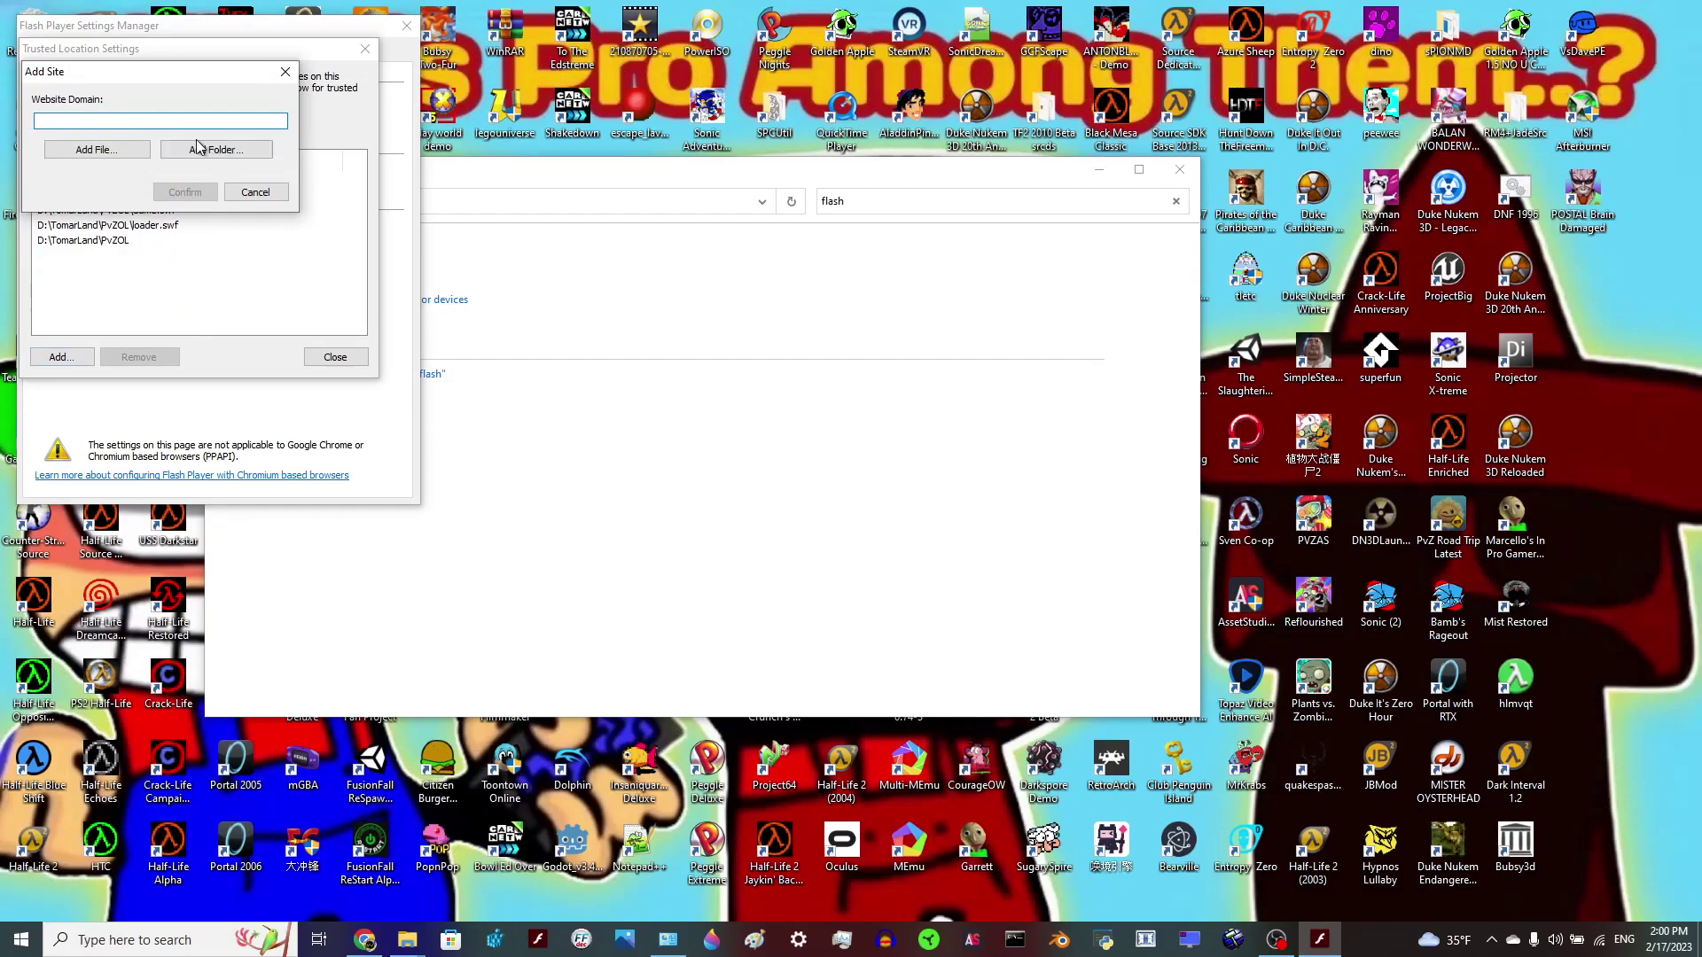
left_click(93, 149)
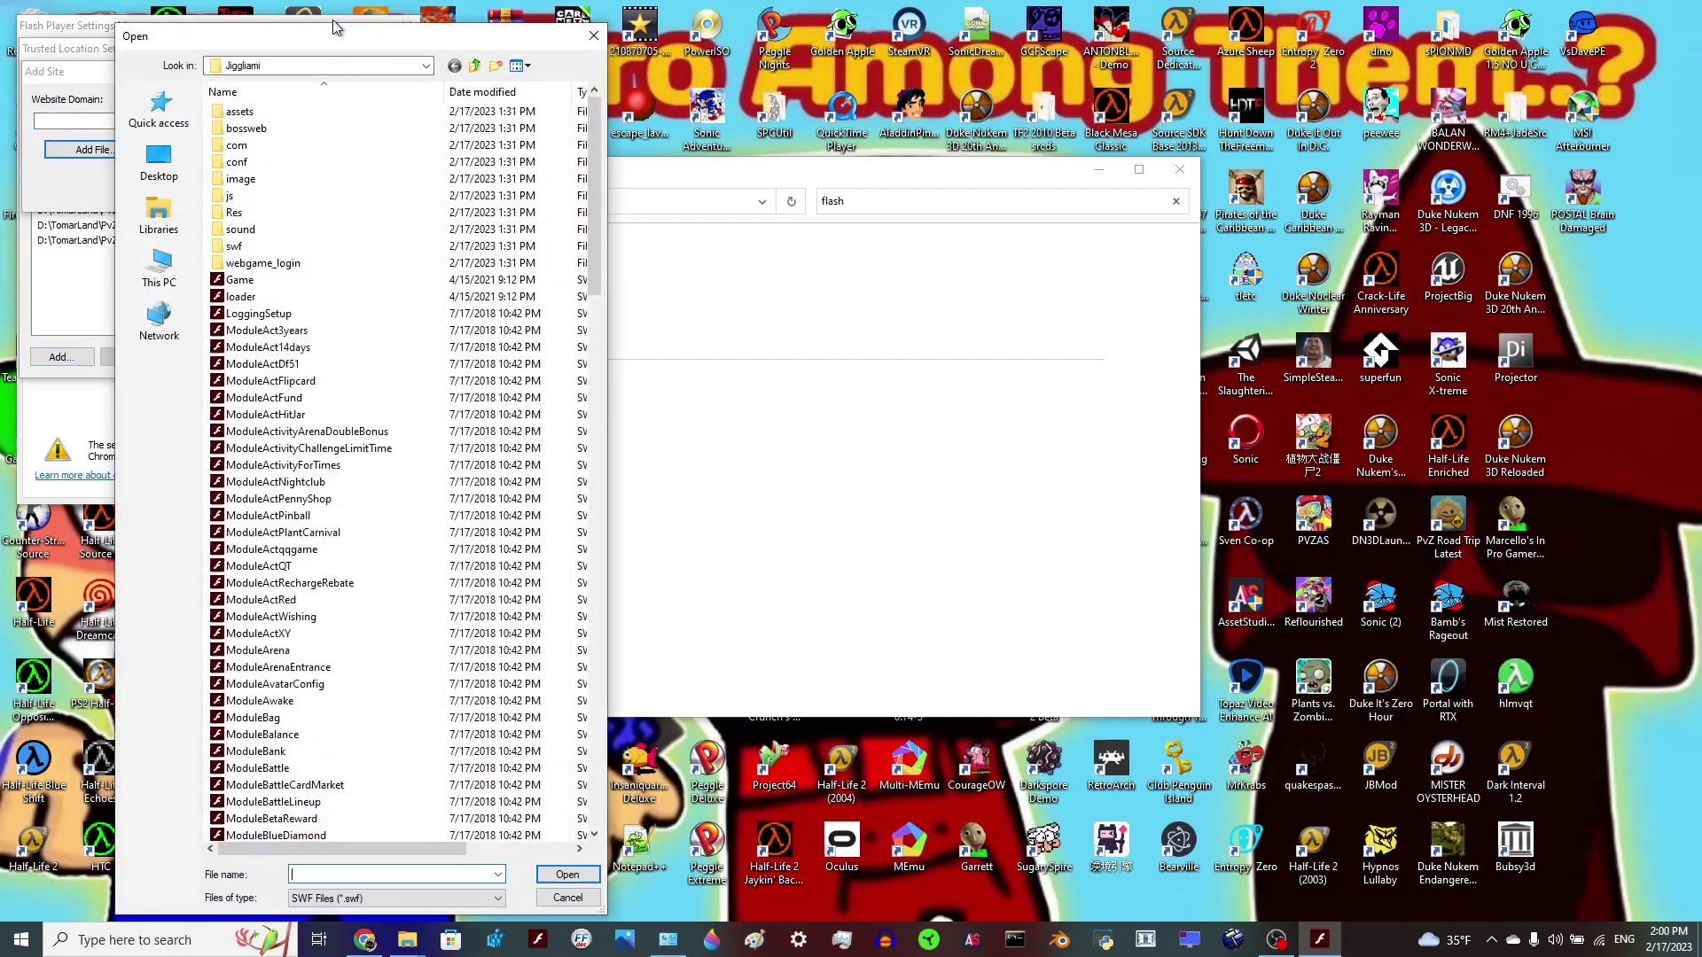
left_click_drag(334, 40, 347, 47)
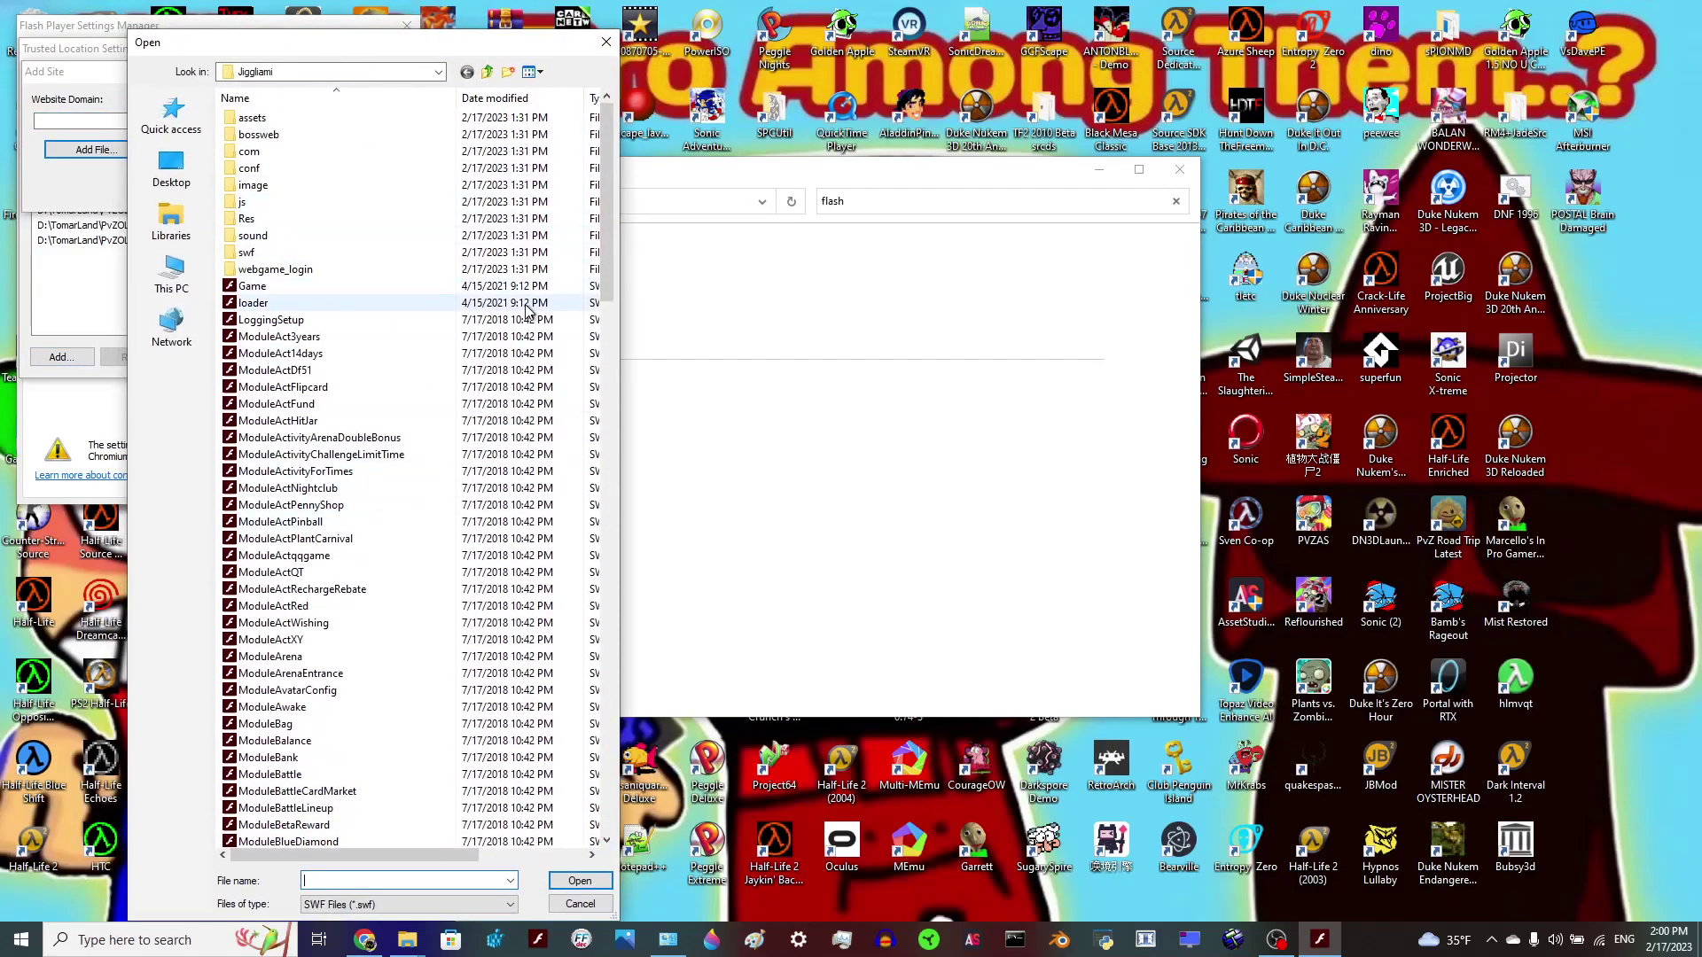
double_click(490, 305)
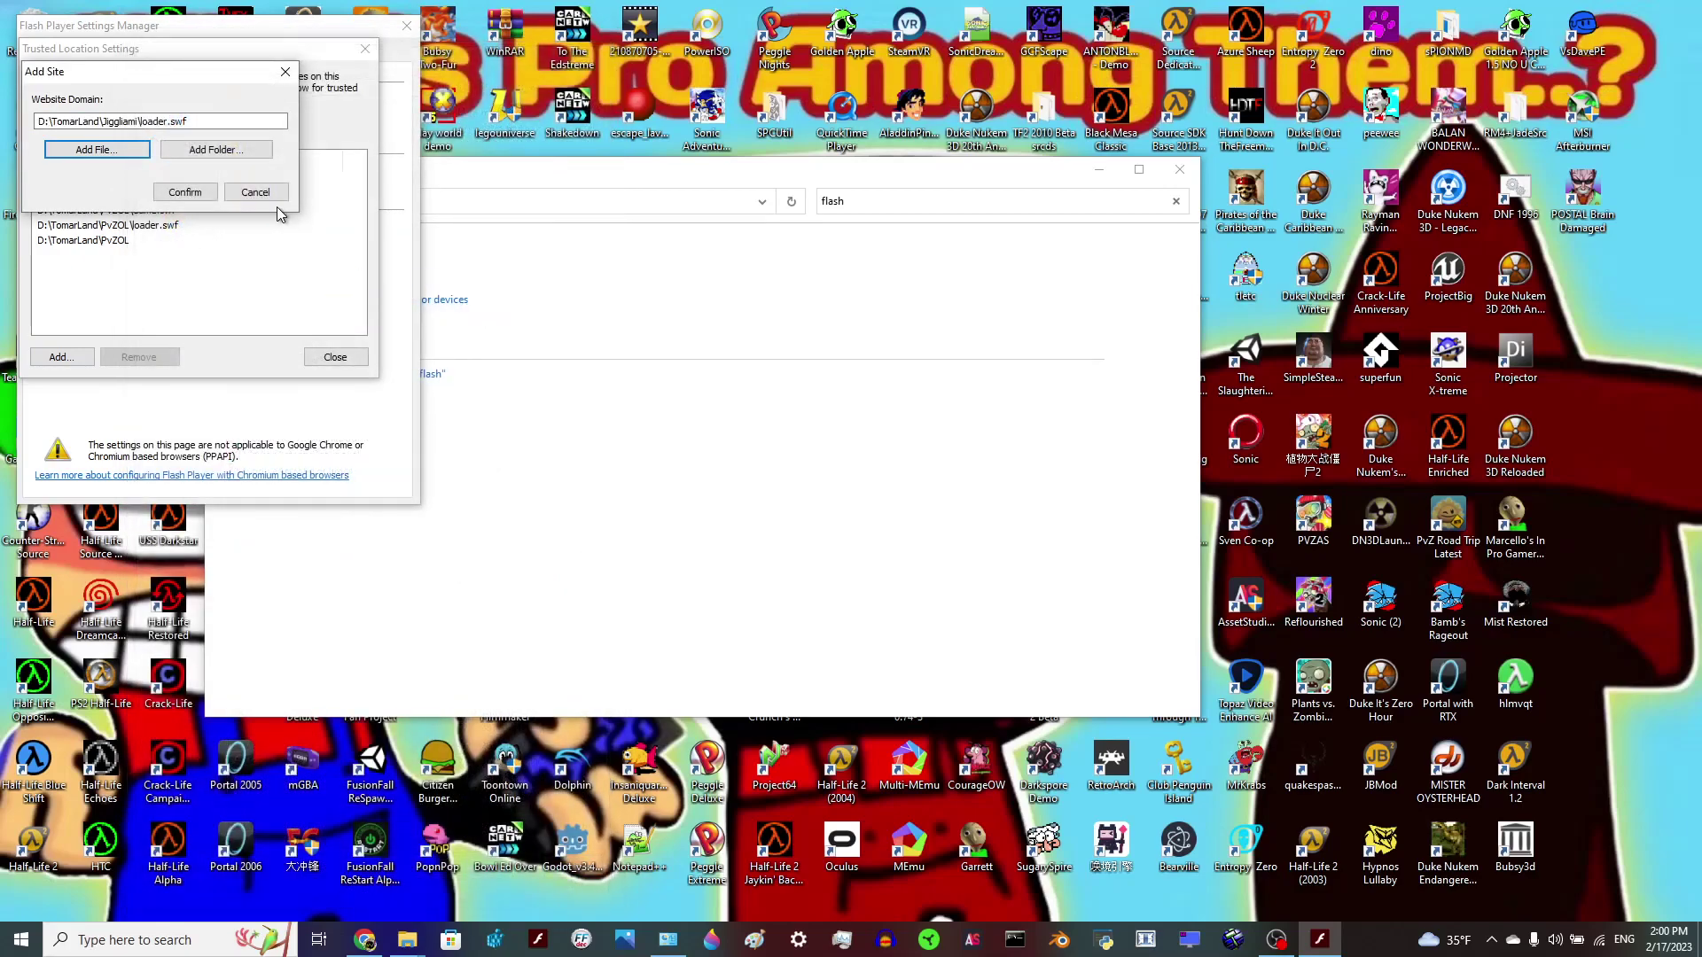
left_click(160, 194)
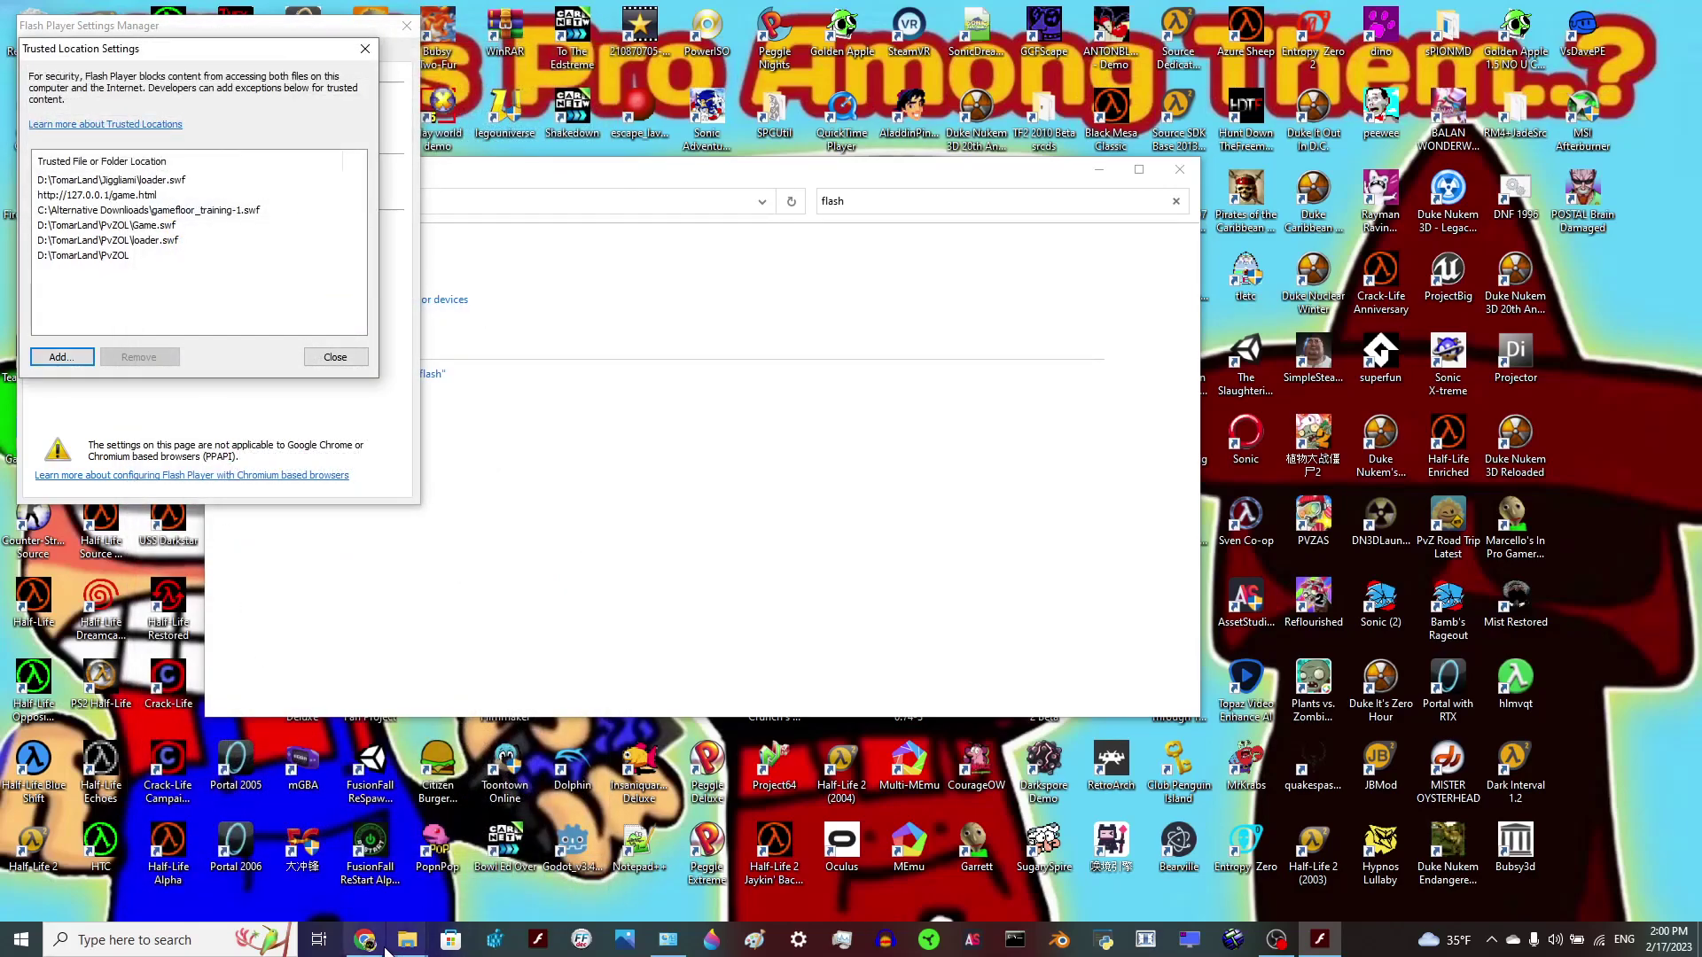
Step: Launch the standalone Flash Player, load the recent file D:\TomarLand\Jiggliami\loader.swf and dismiss all ActionScript errors
left_click(529, 938)
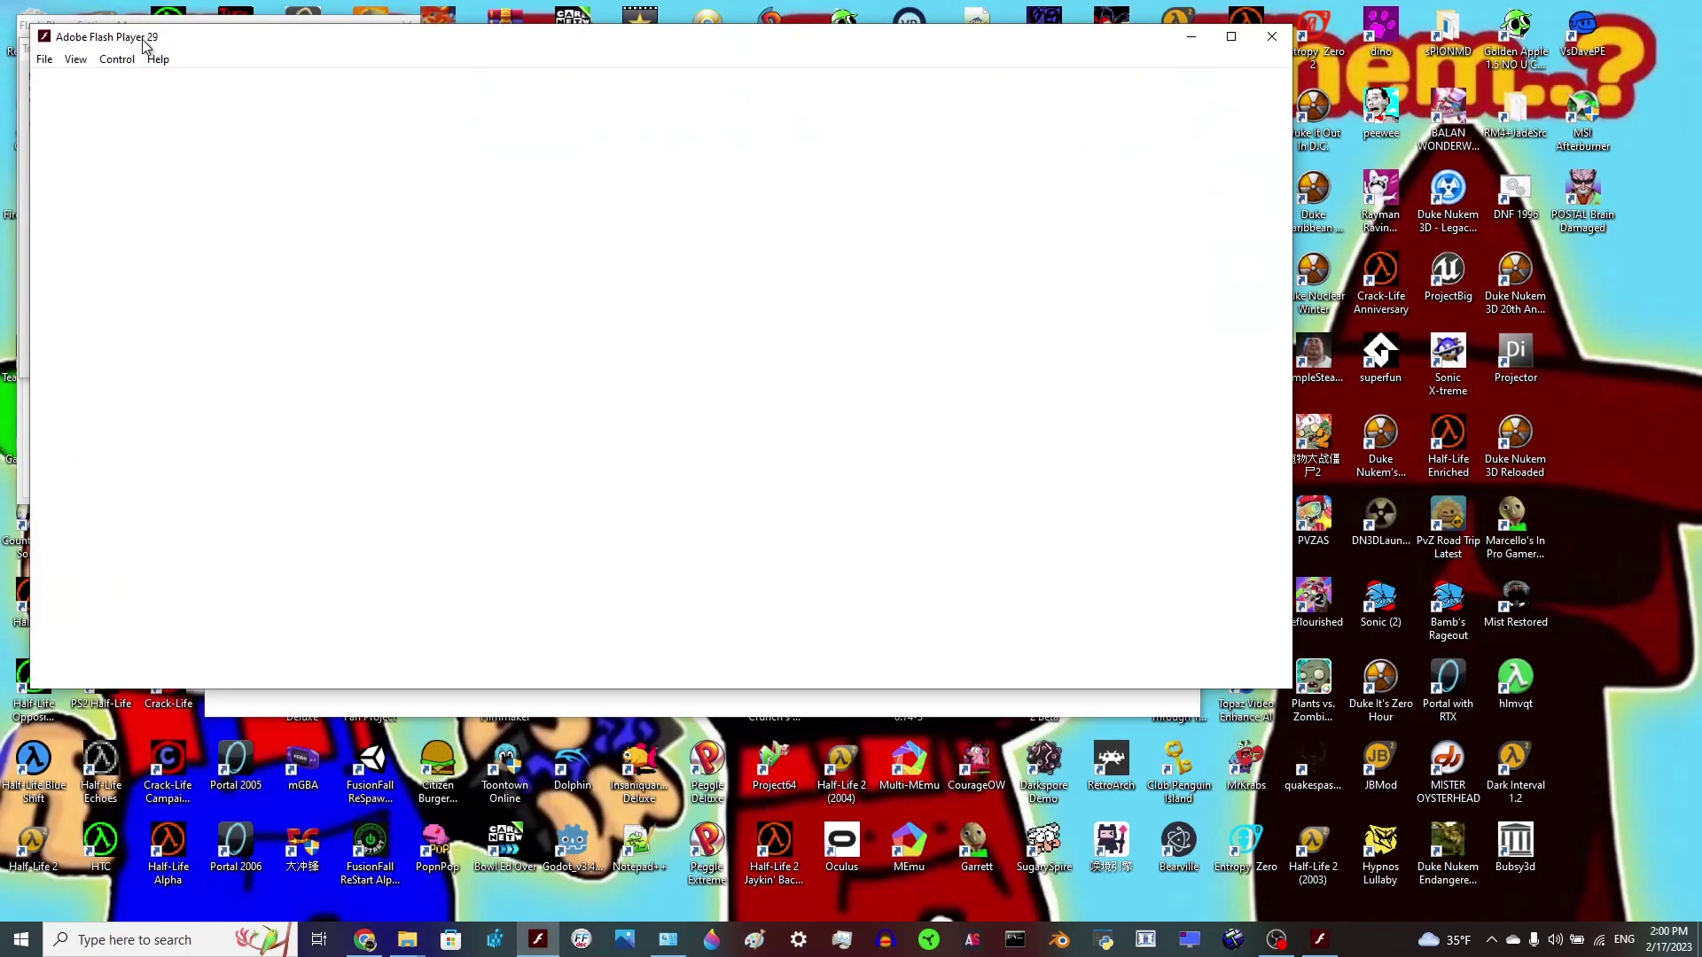
left_click_drag(143, 37, 297, 77)
left_click(198, 92)
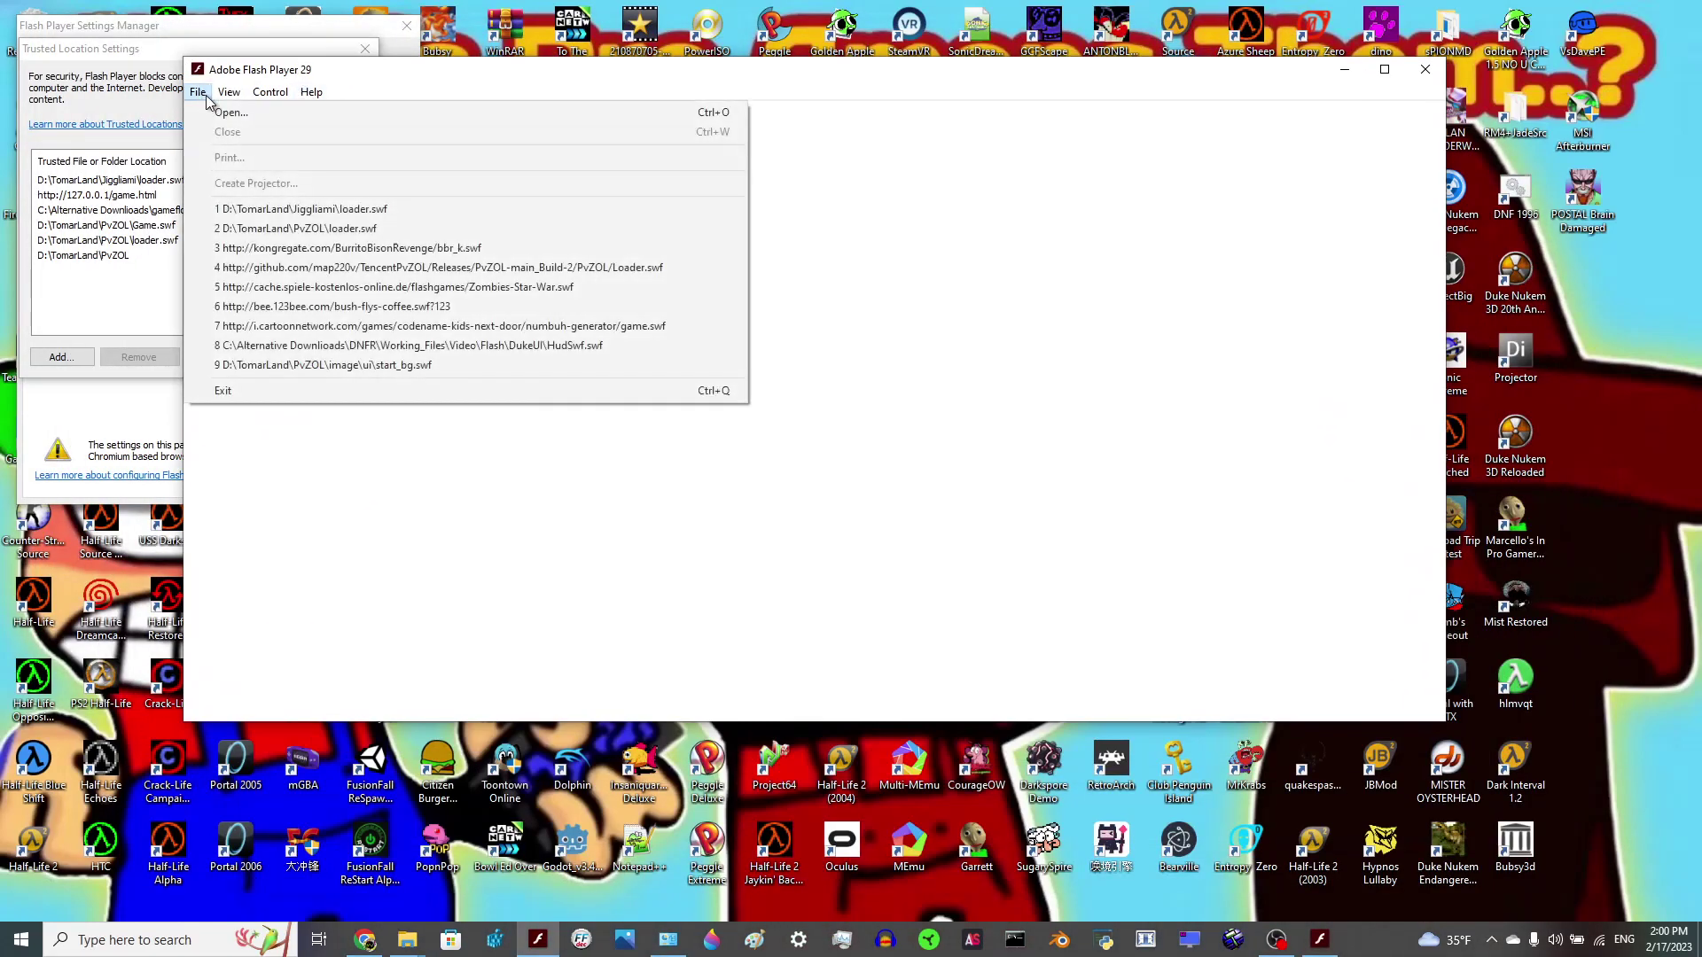
left_click(266, 210)
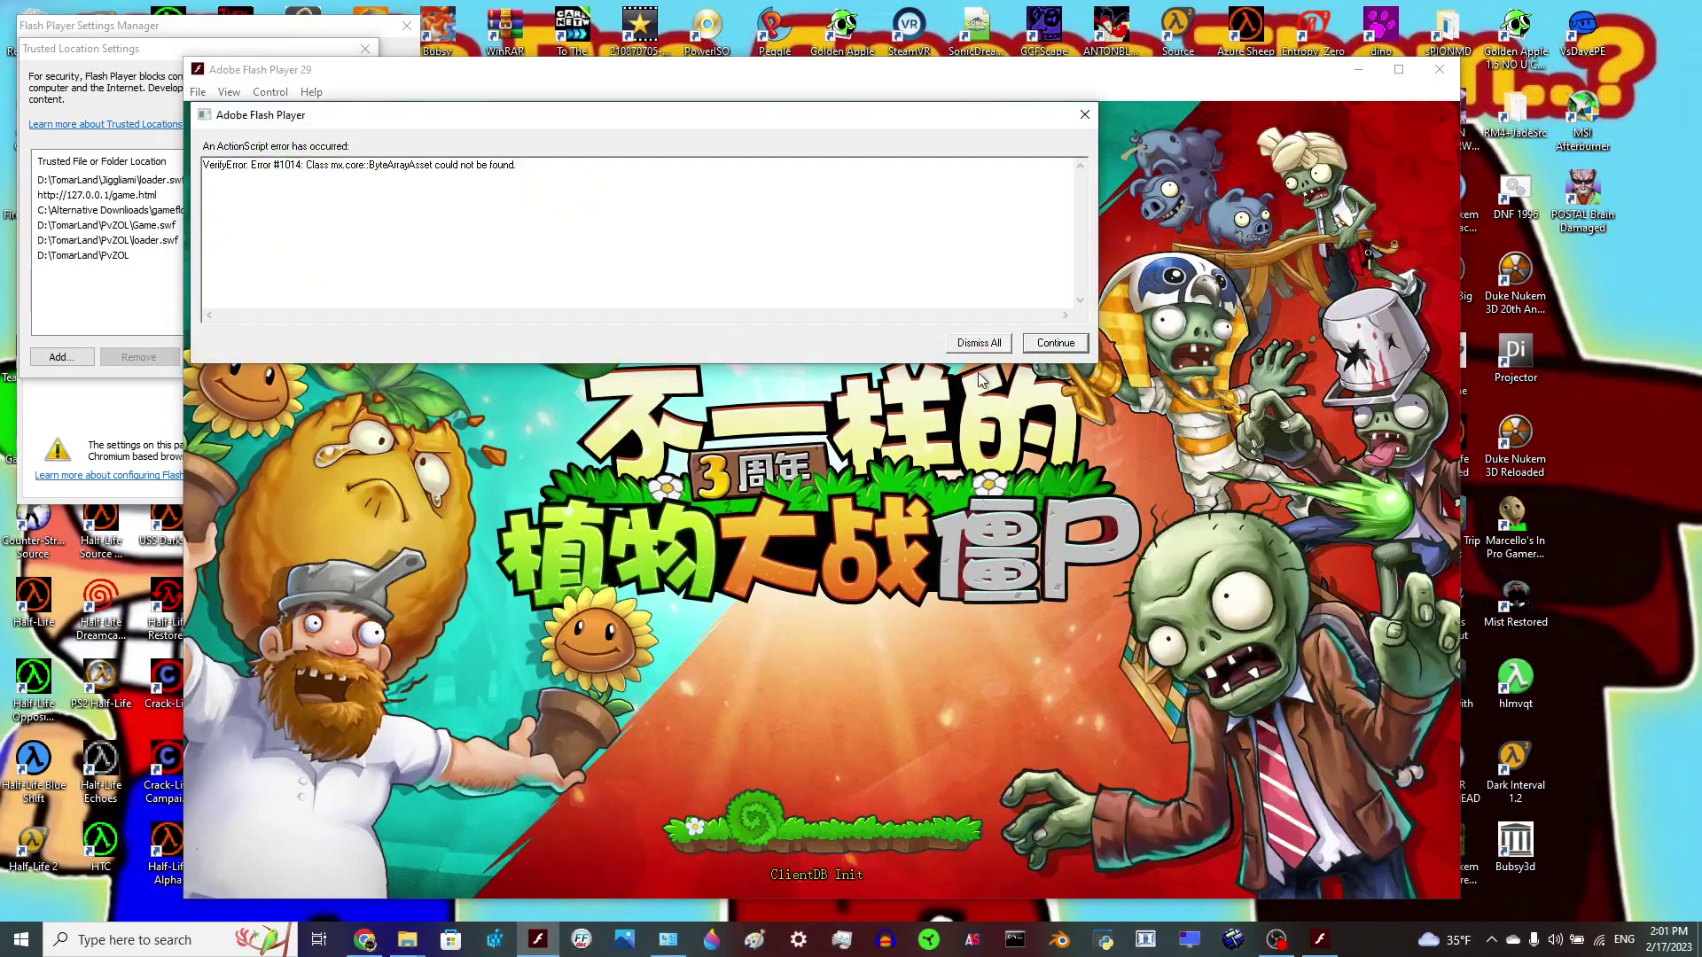
left_click(979, 342)
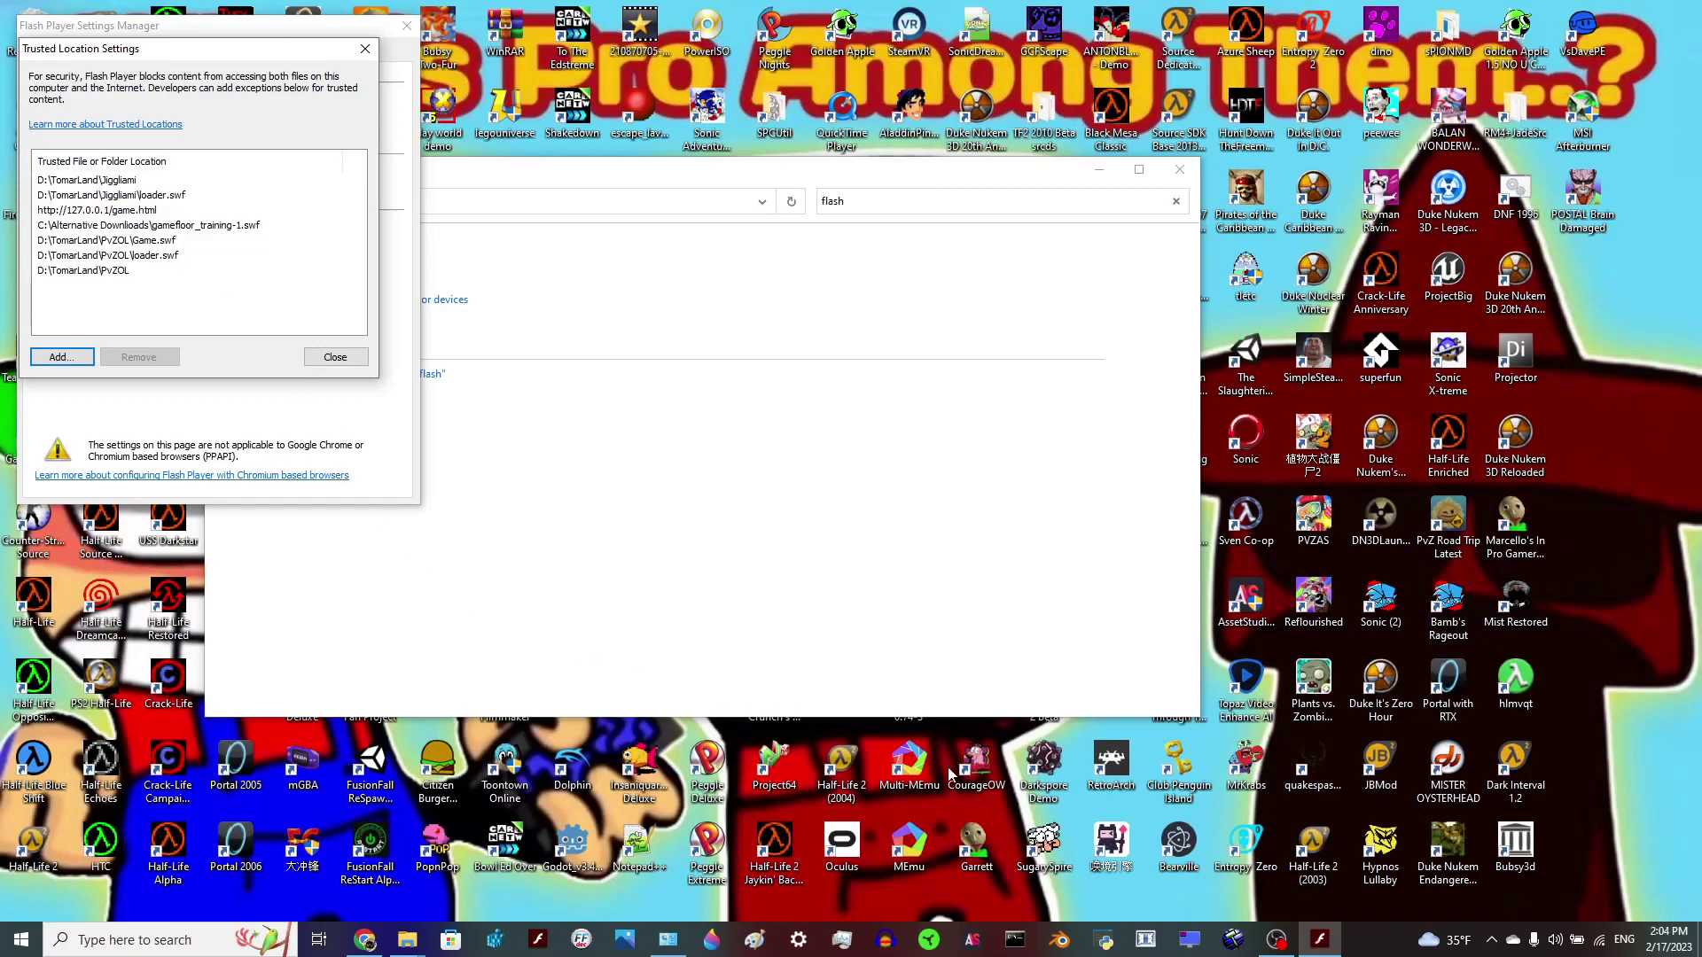
mouse_move(1298, 944)
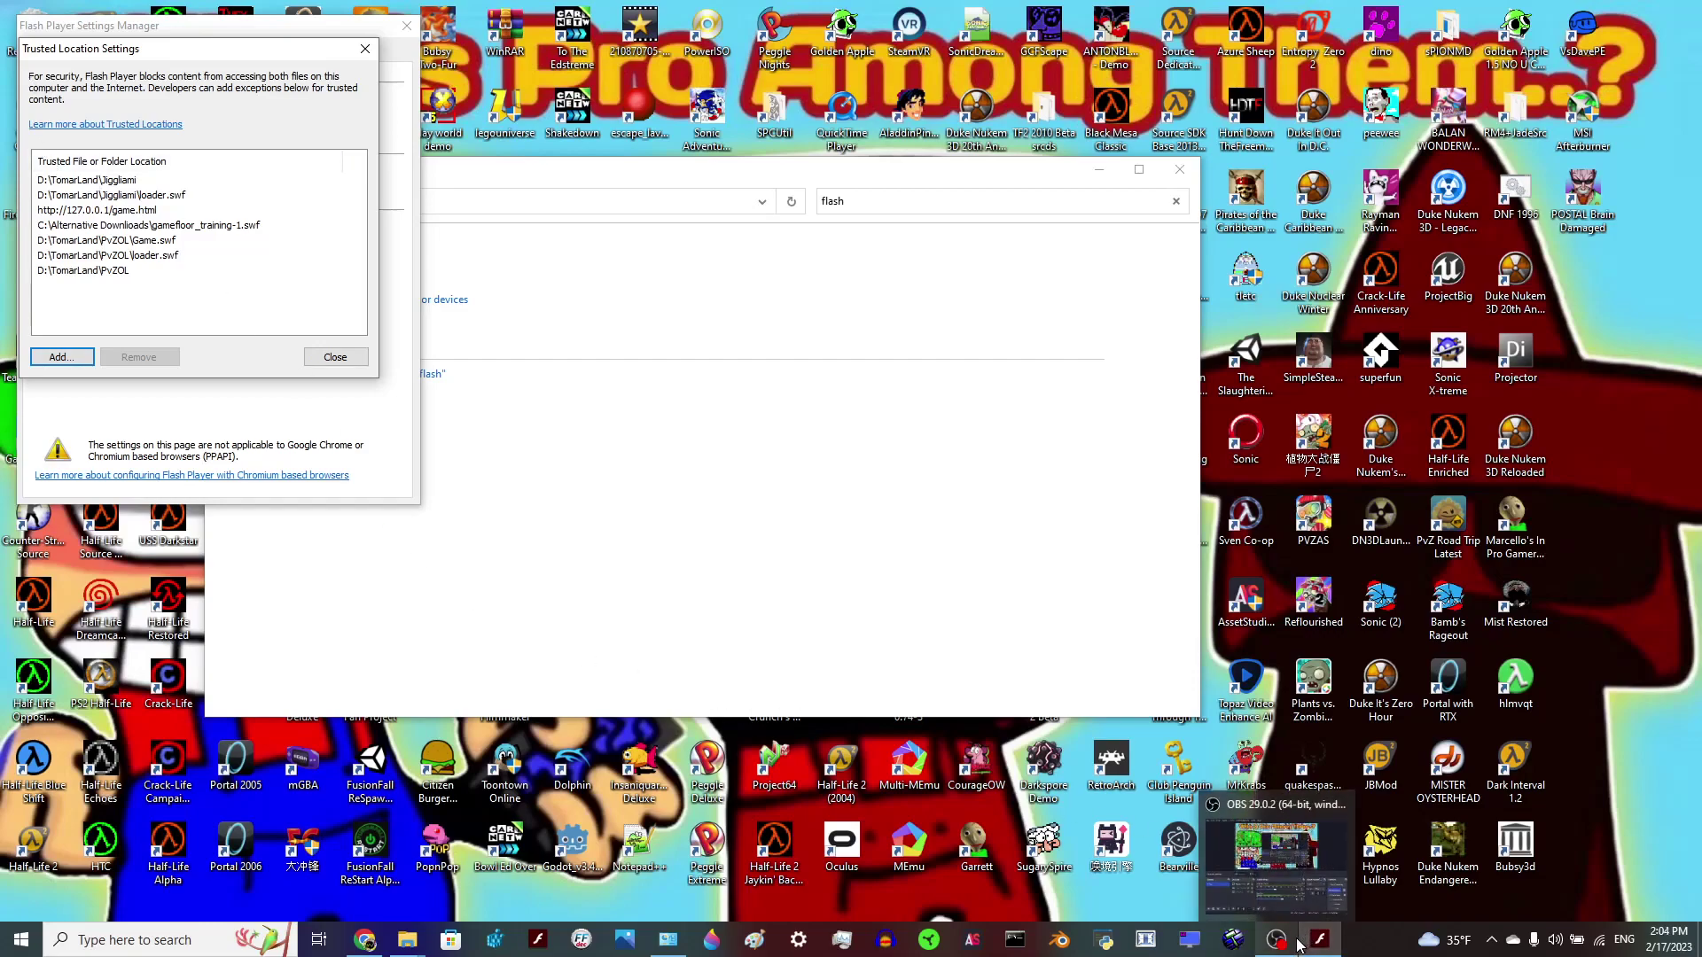